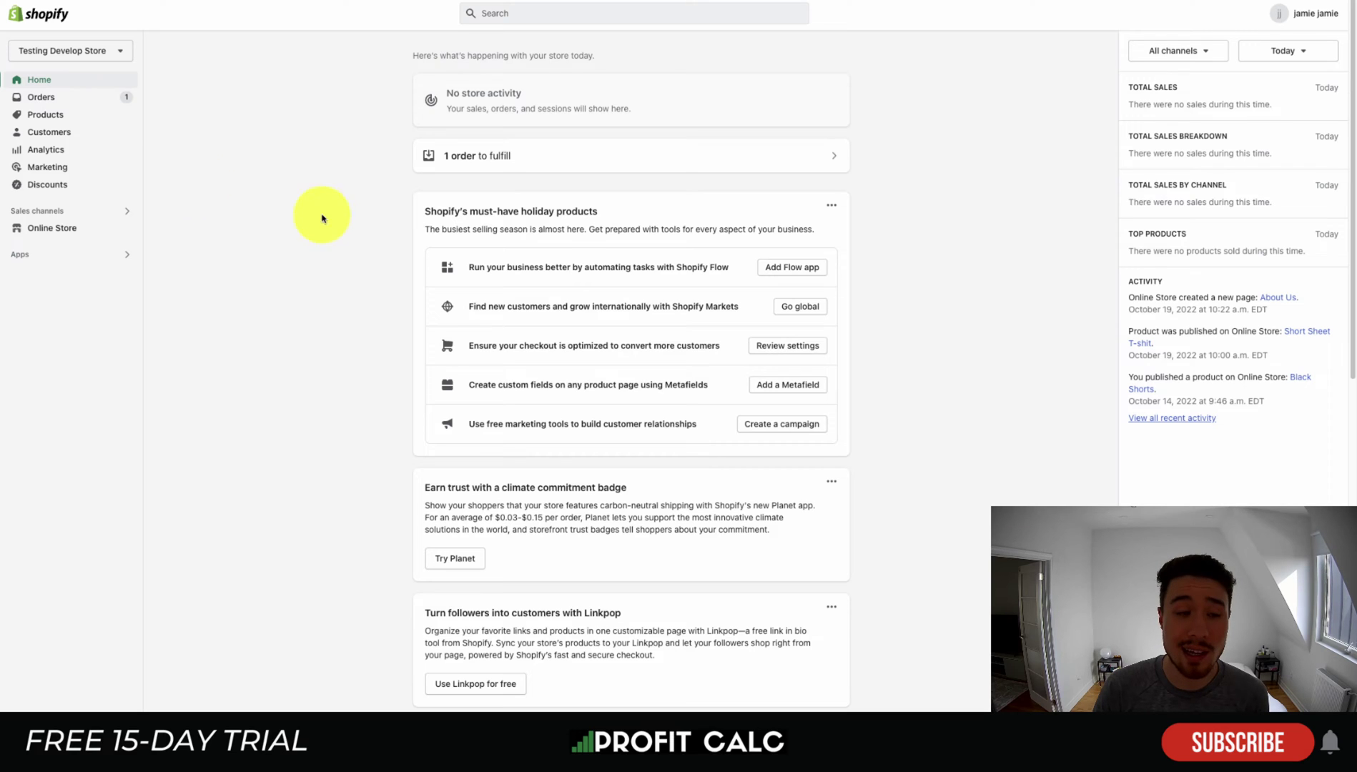
# Go to Online Store Themes, showing Debut 14.3.1 as current with four library themes.
pyautogui.click(64, 230)
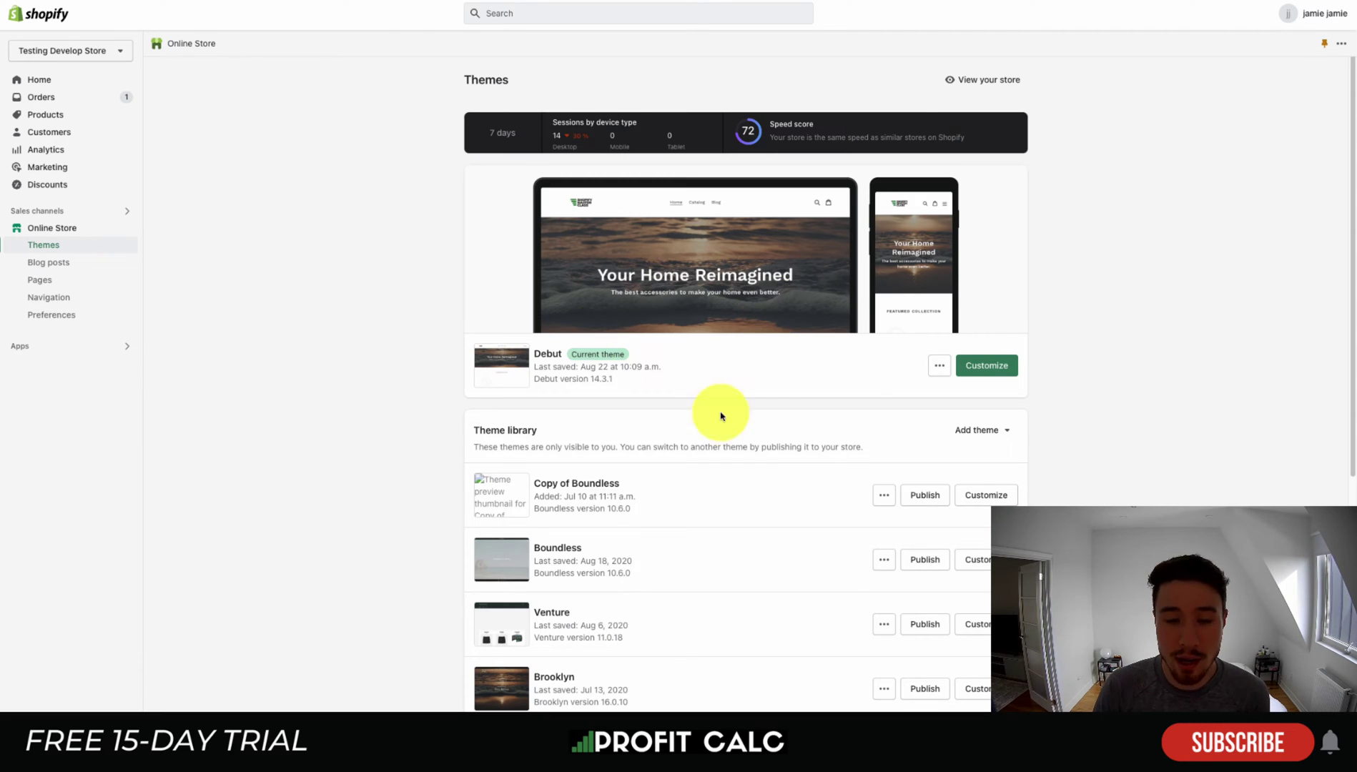
pyautogui.moveTo(553, 354); pyautogui.dragTo(669, 355)
pyautogui.click(669, 355)
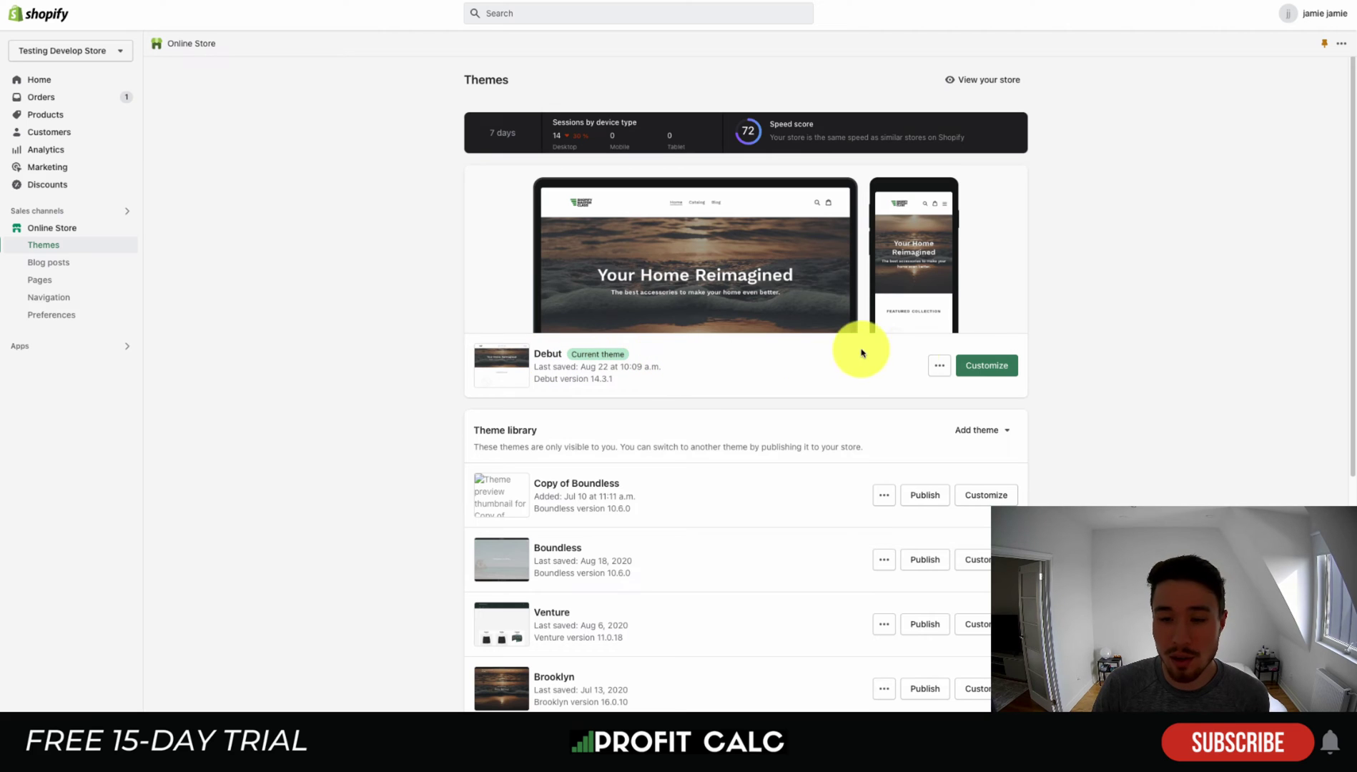
# Duplicate Debut and rename the copy to 'Copy Debut - Date'.
pyautogui.click(938, 369)
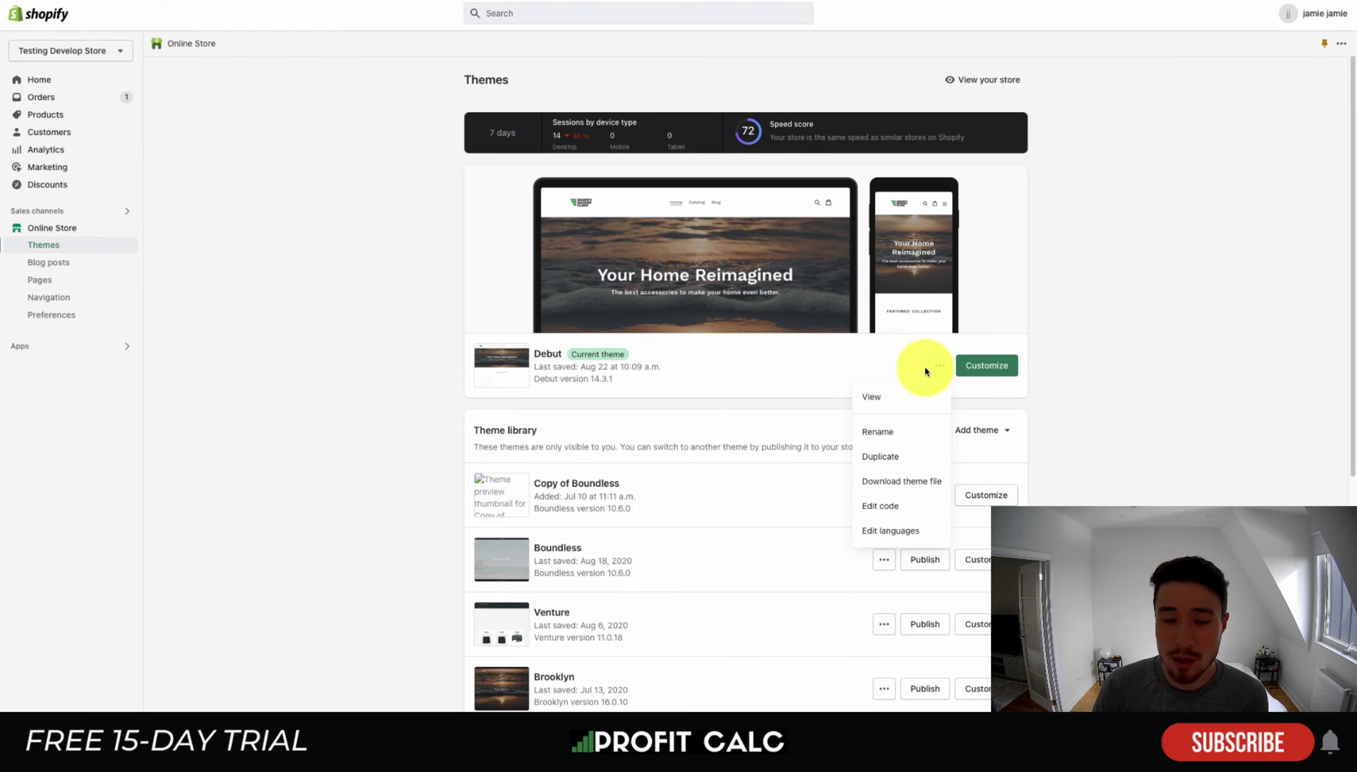
pyautogui.click(895, 456)
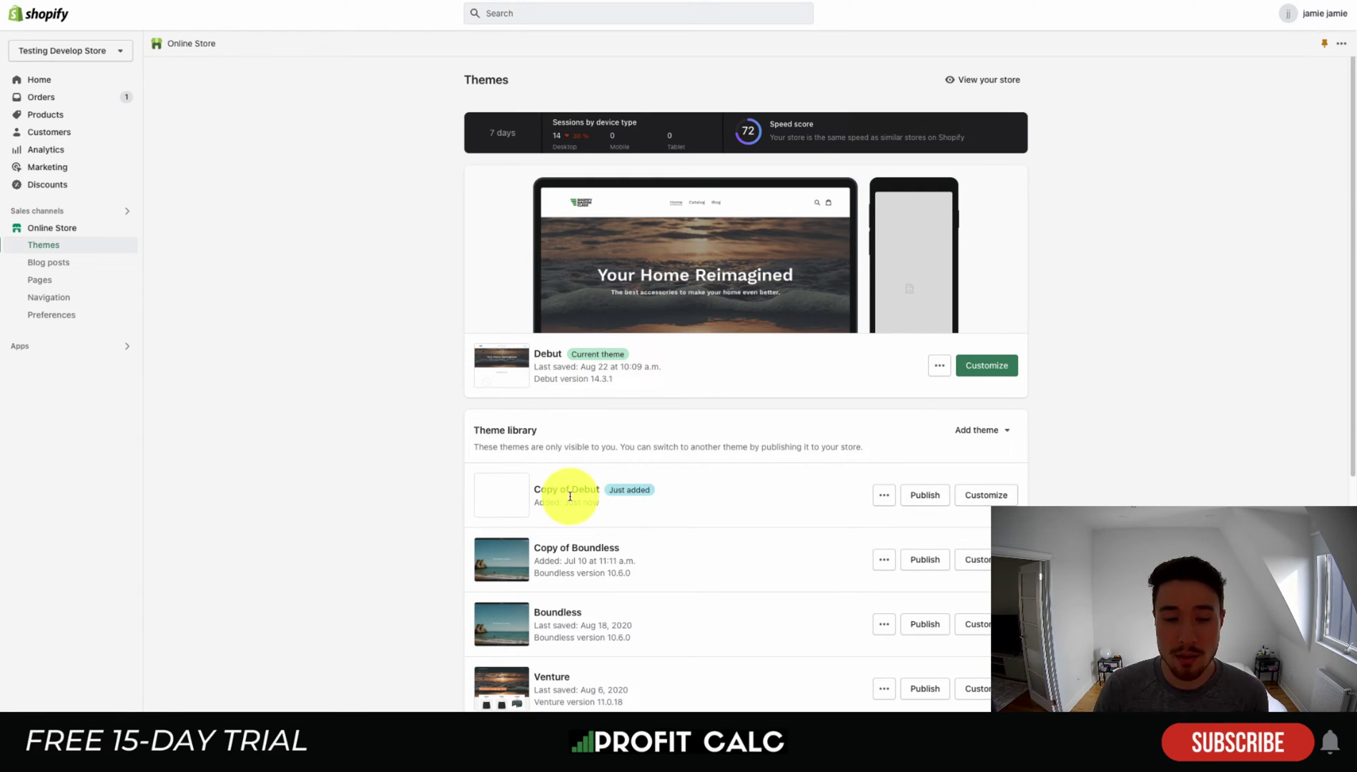
pyautogui.click(883, 496)
pyautogui.click(851, 558)
pyautogui.click(551, 391)
pyautogui.press('BackSpace')
pyautogui.press('BackSpace')
pyautogui.press('BackSpace')
pyautogui.press('End')
pyautogui.write('- Date')
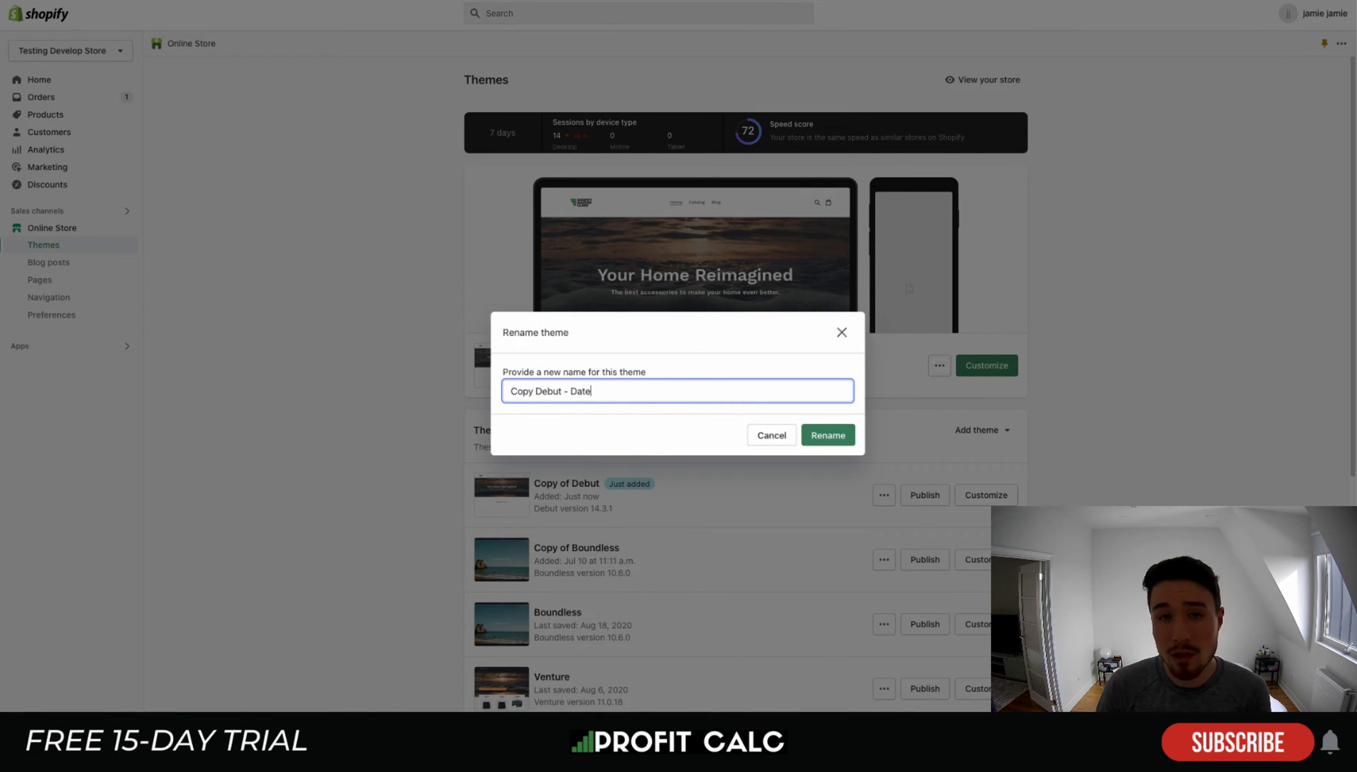
pyautogui.click(824, 436)
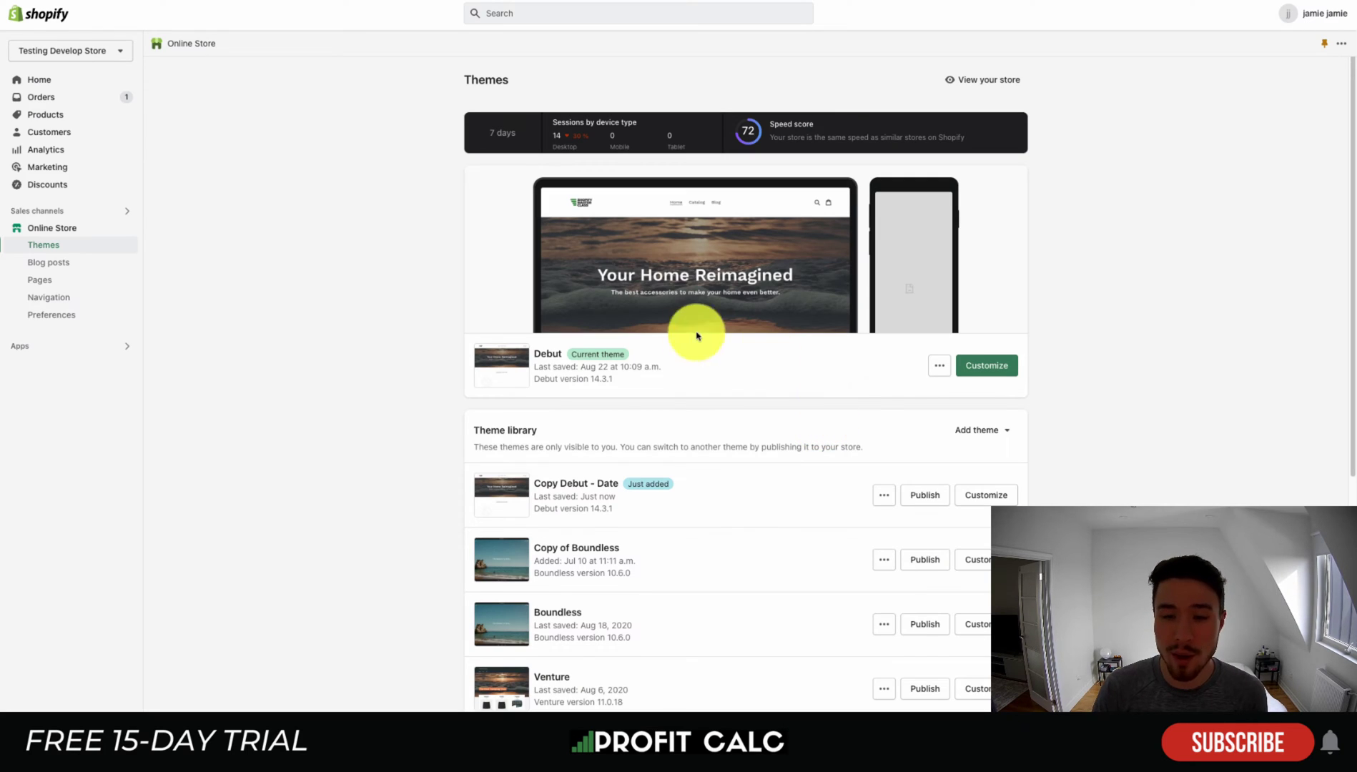
# Reopen the current Debut theme's actions menu.
pyautogui.click(940, 365)
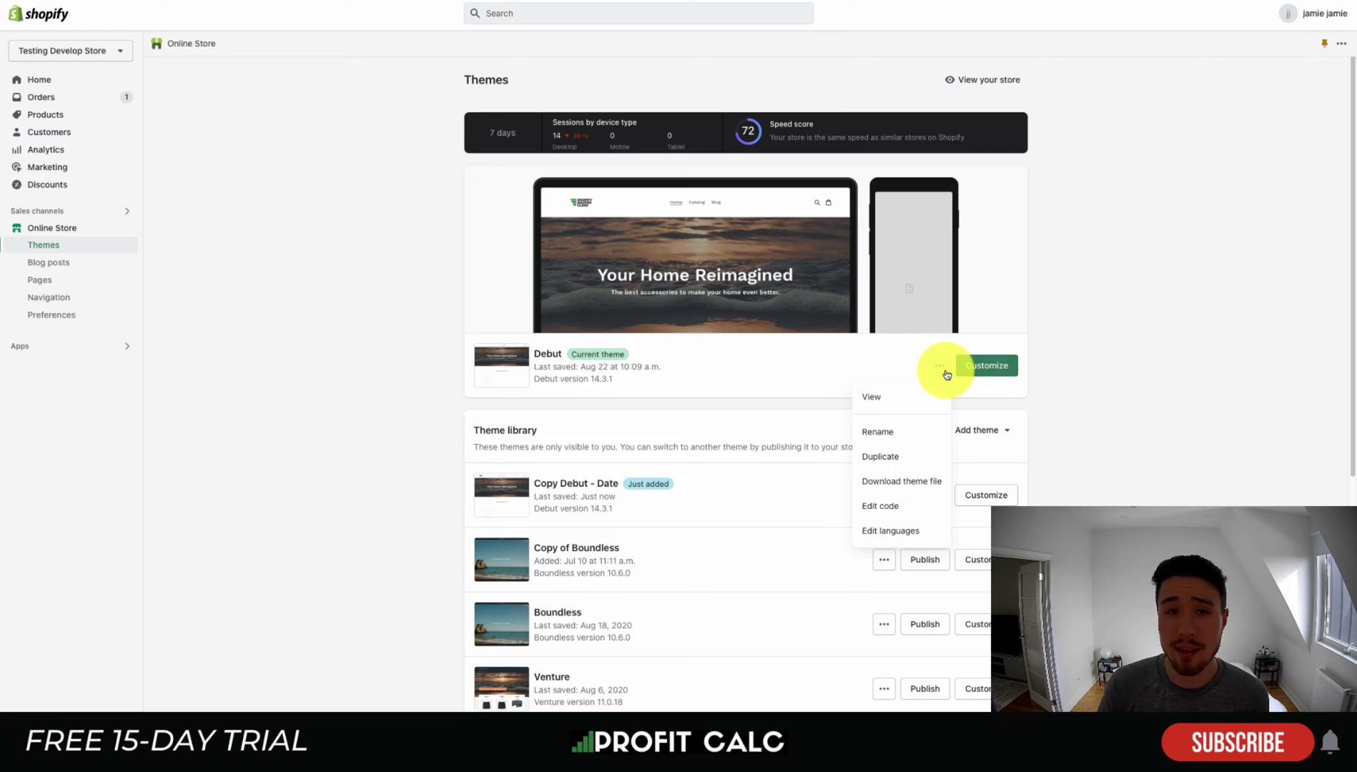
pyautogui.click(944, 372)
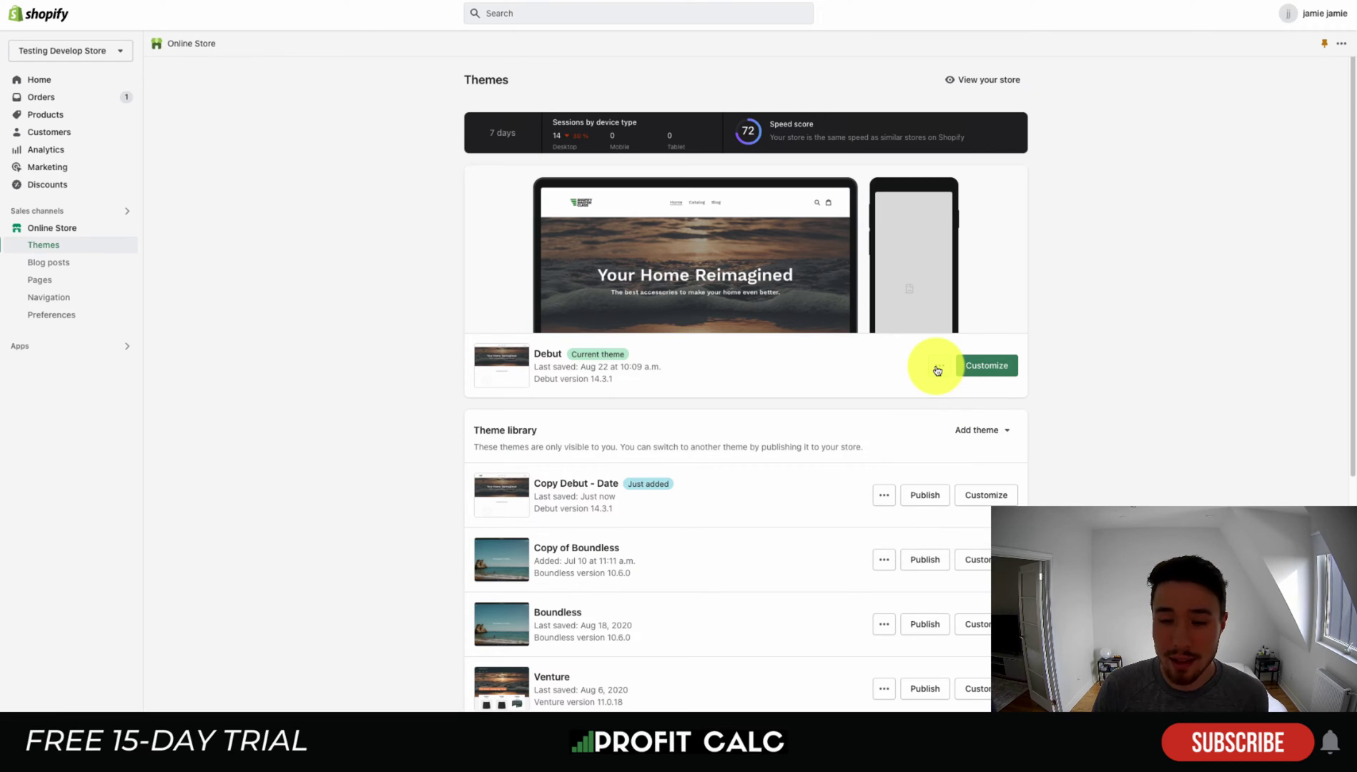
pyautogui.click(939, 367)
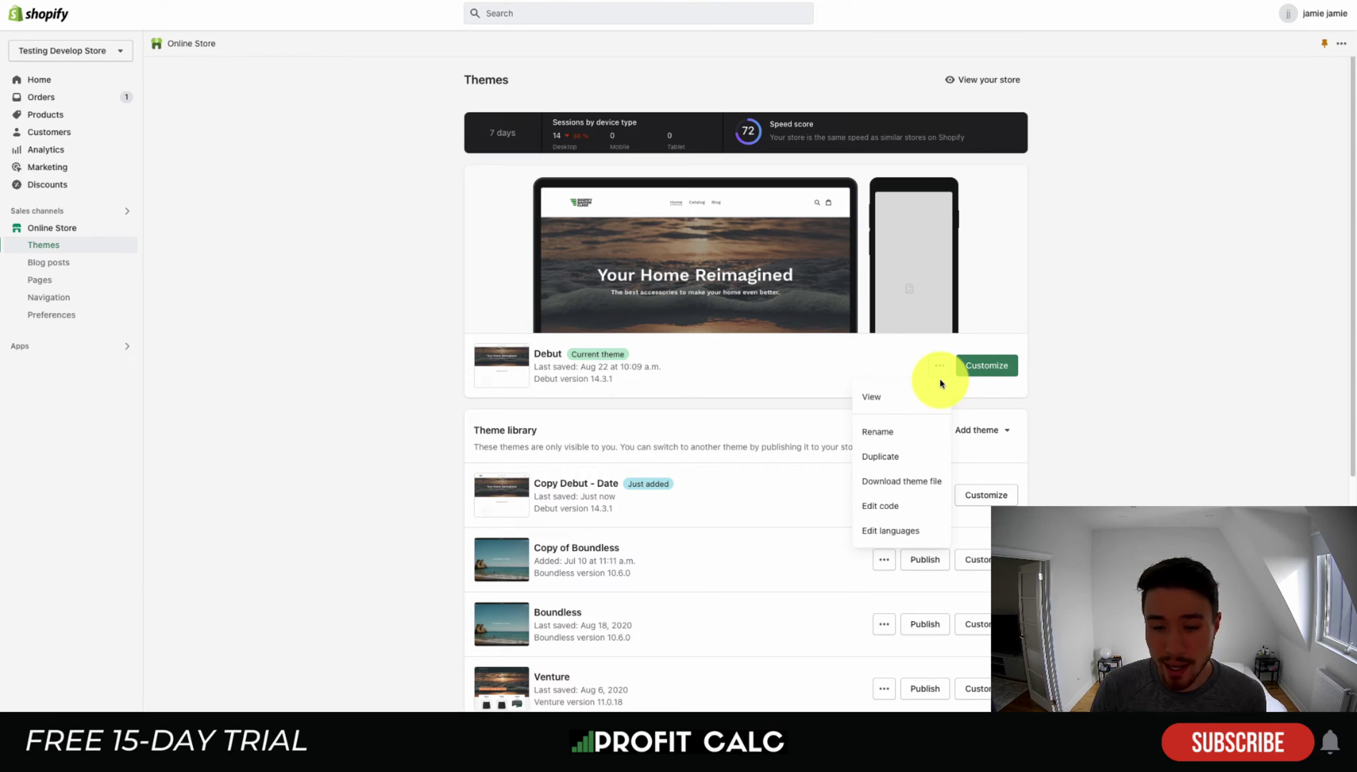
# Open Debut's Edit code view and look at the cart.liquid and collection.liquid templates.
pyautogui.click(919, 511)
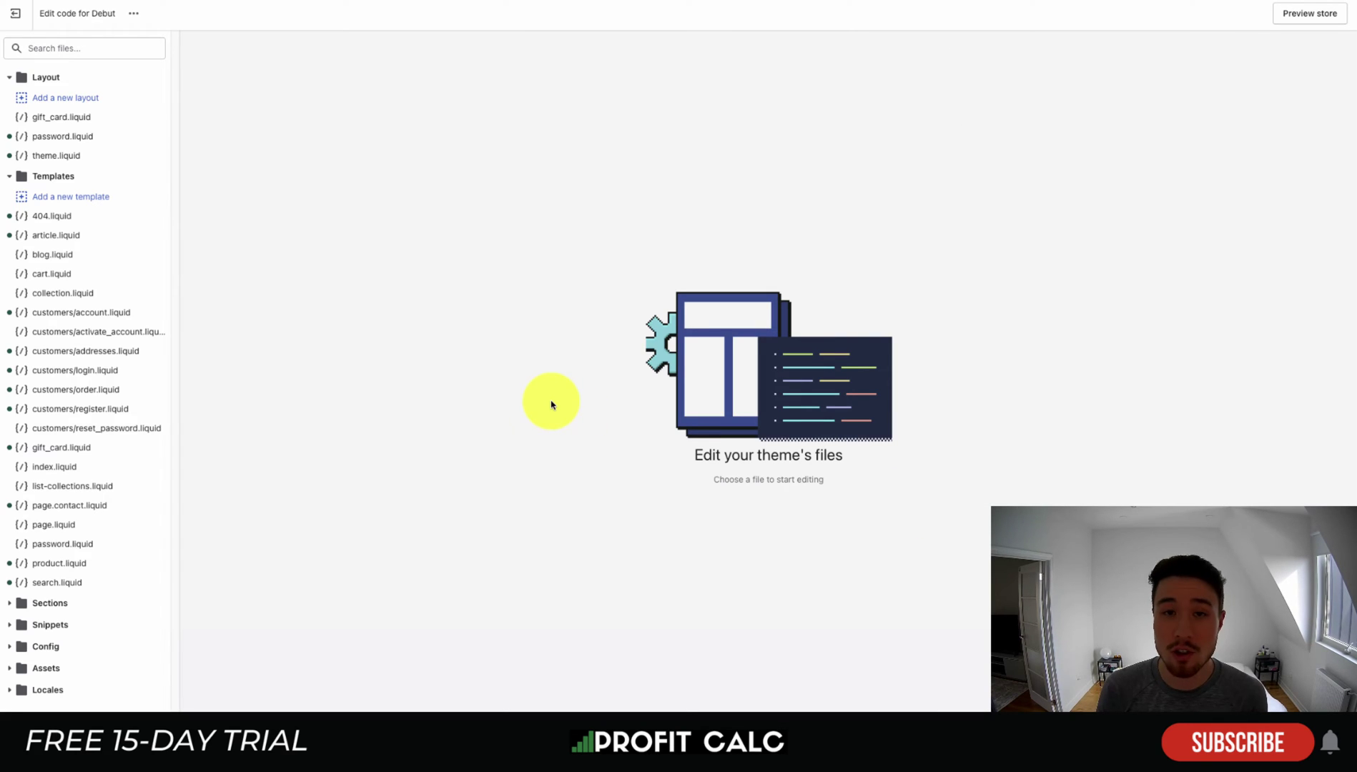
pyautogui.moveTo(701, 458); pyautogui.dragTo(845, 455)
pyautogui.click(844, 455)
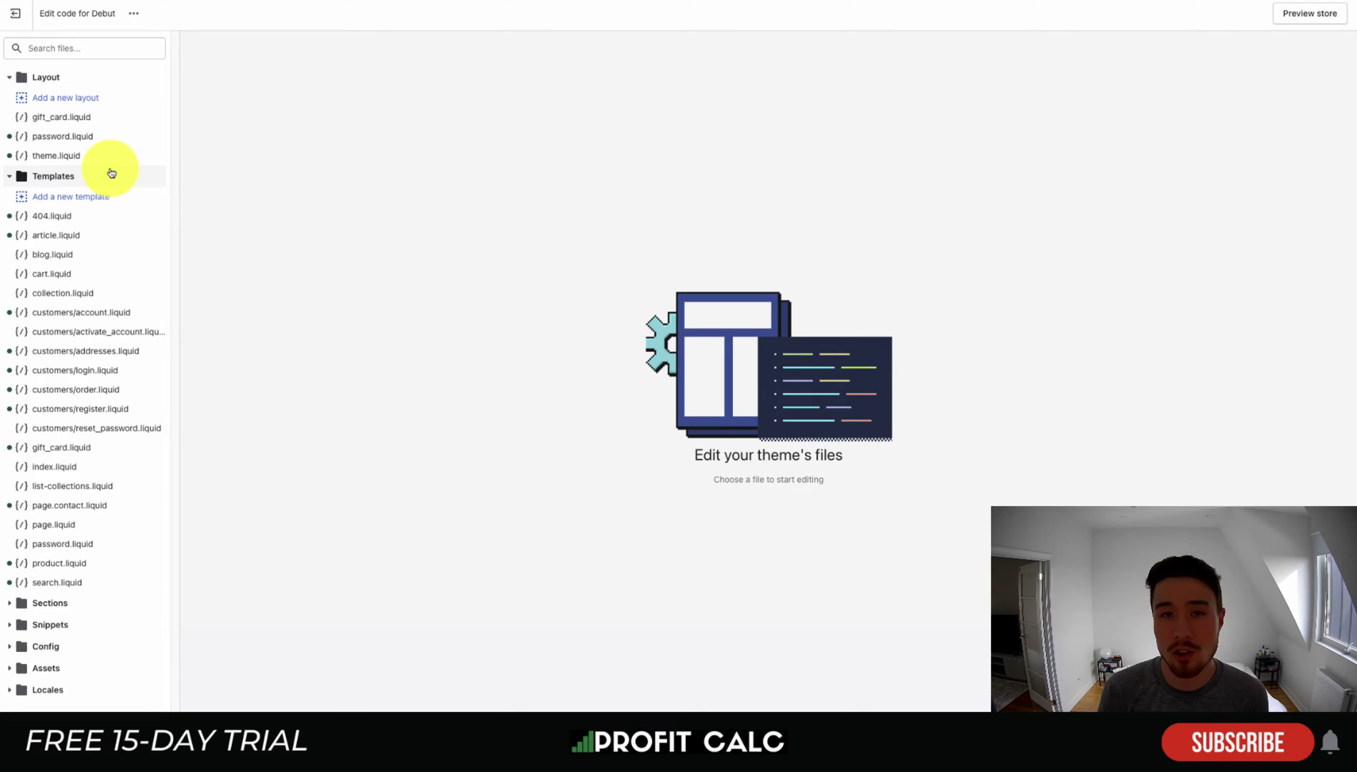
pyautogui.click(122, 273)
pyautogui.click(96, 294)
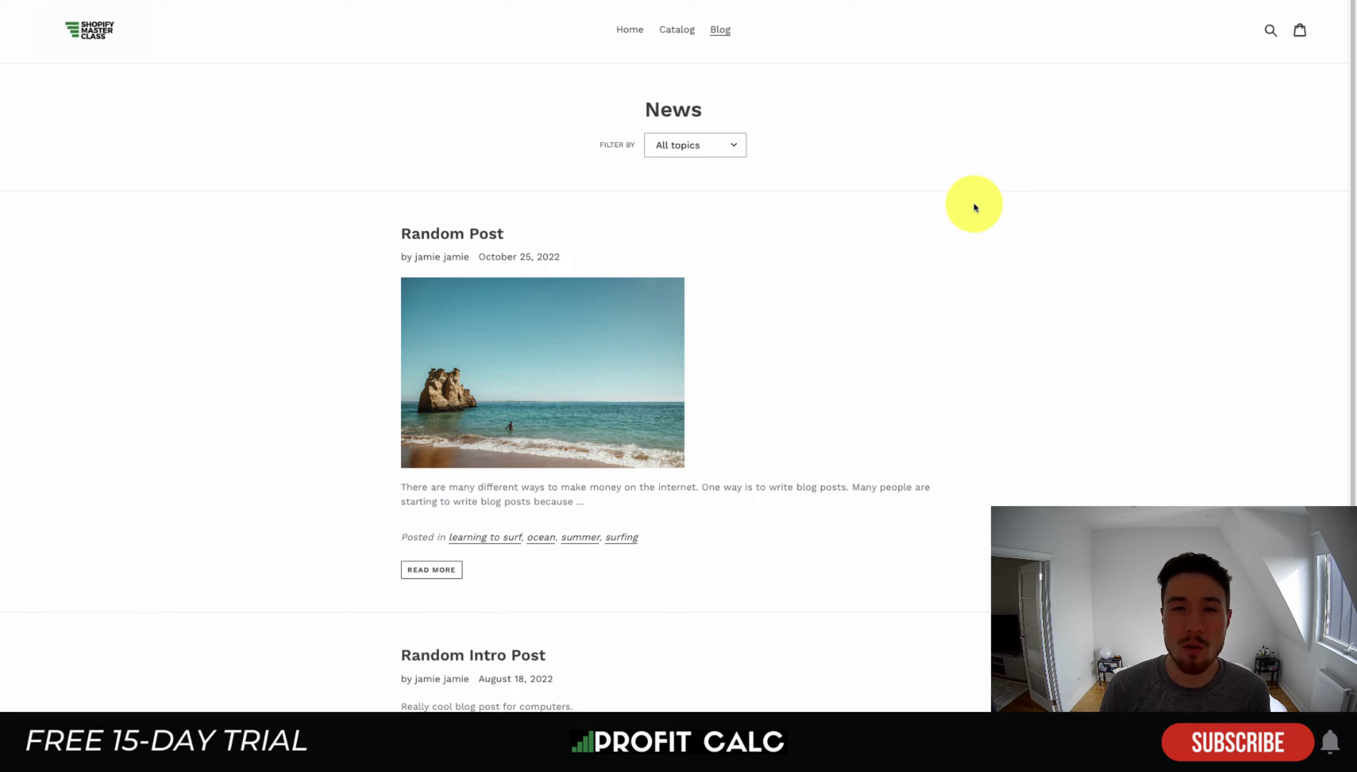
# Scroll through the storefront News blog page to review its posts.
pyautogui.scroll(-1, 971, 208)
pyautogui.scroll(-4, 970, 208)
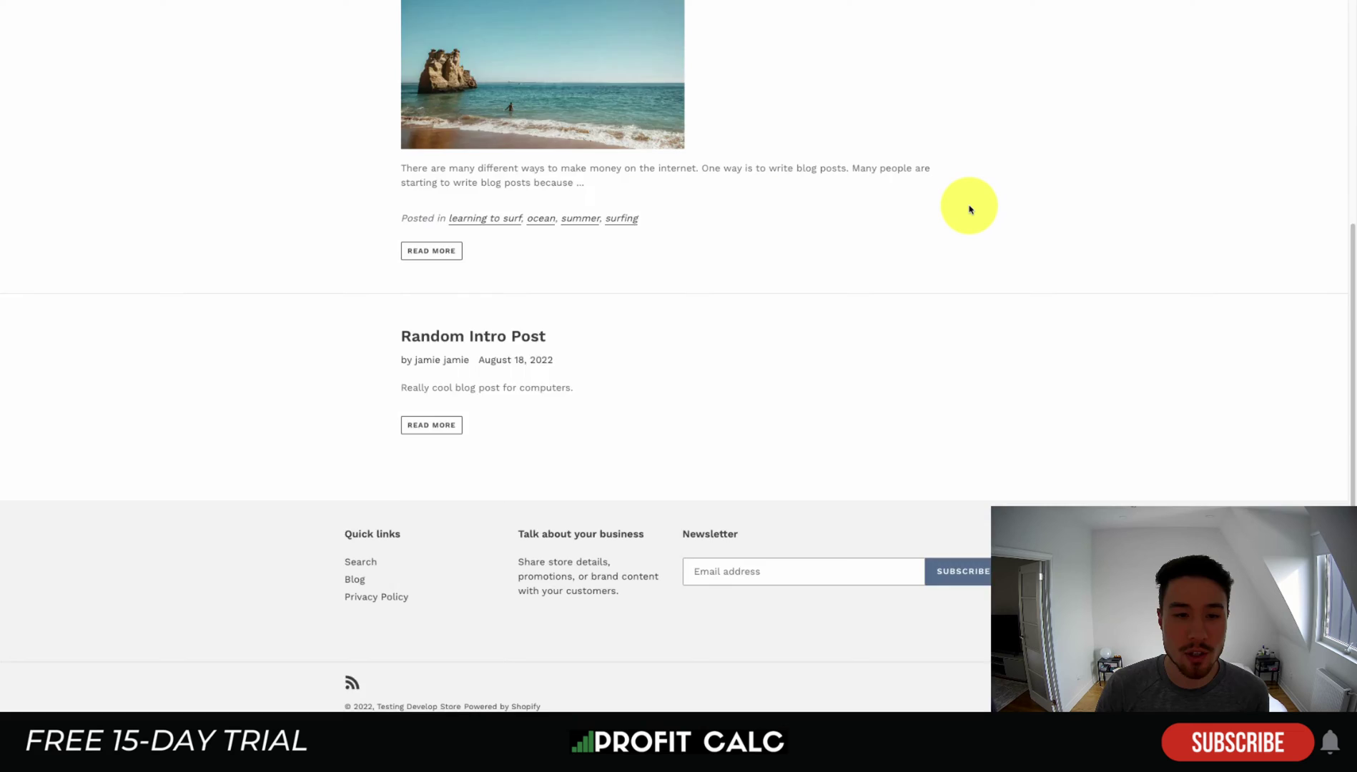
pyautogui.scroll(5, 971, 208)
pyautogui.scroll(-3, 644, 60)
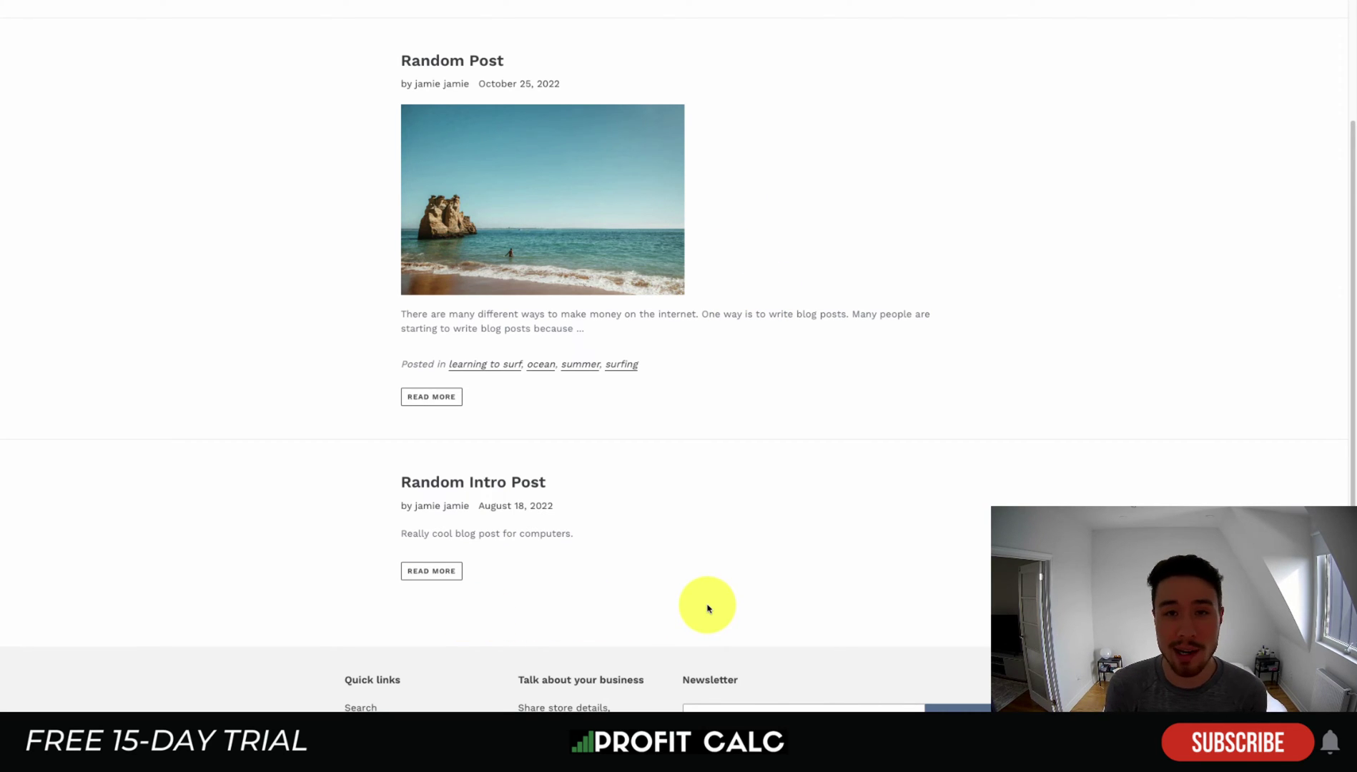
pyautogui.scroll(3, 709, 604)
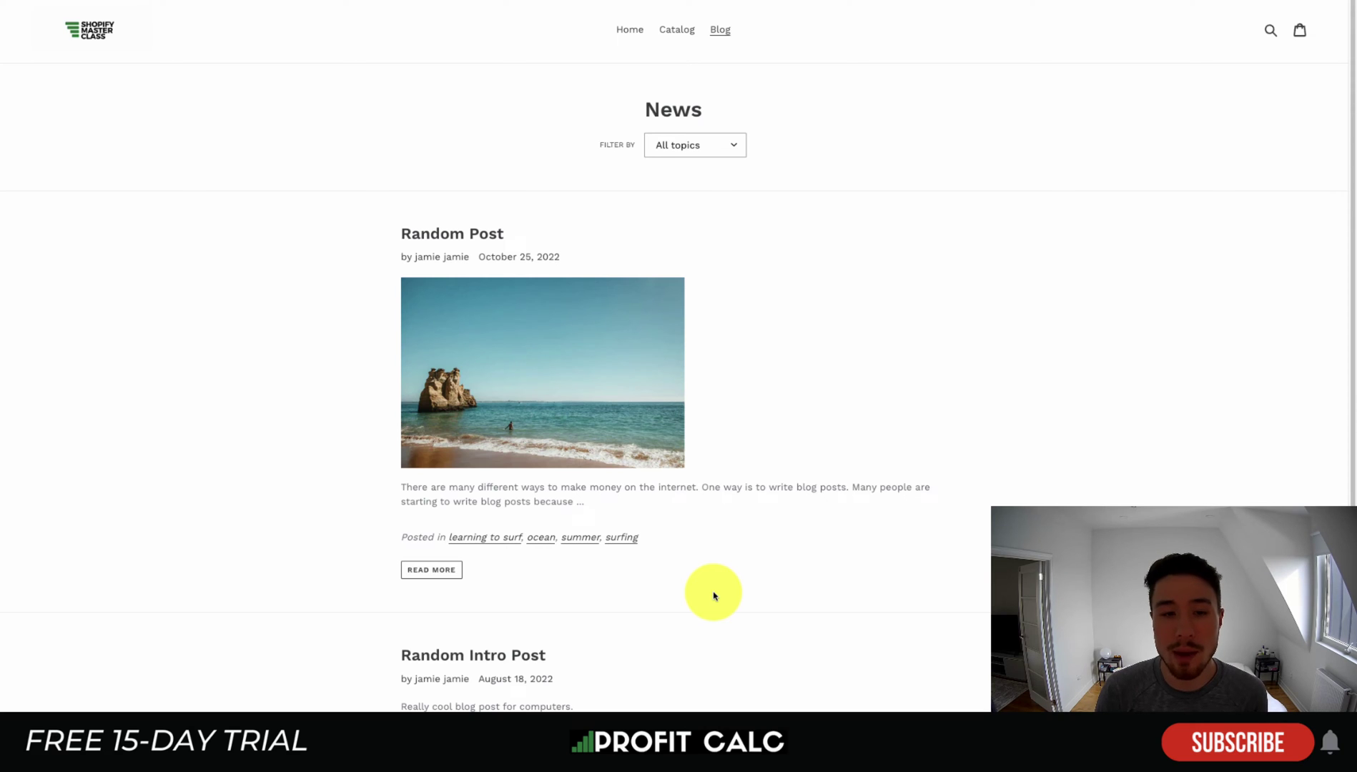
pyautogui.scroll(-3, 714, 596)
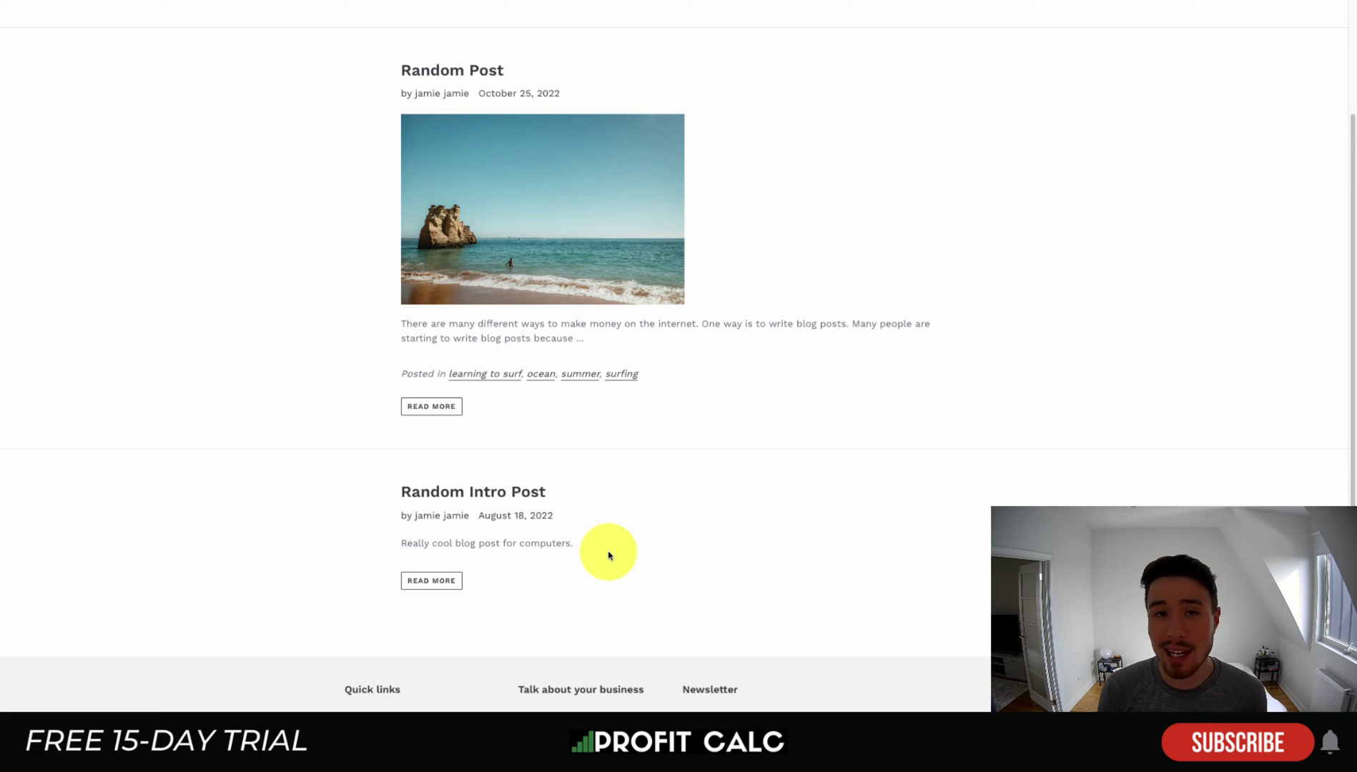
pyautogui.scroll(1, 639, 529)
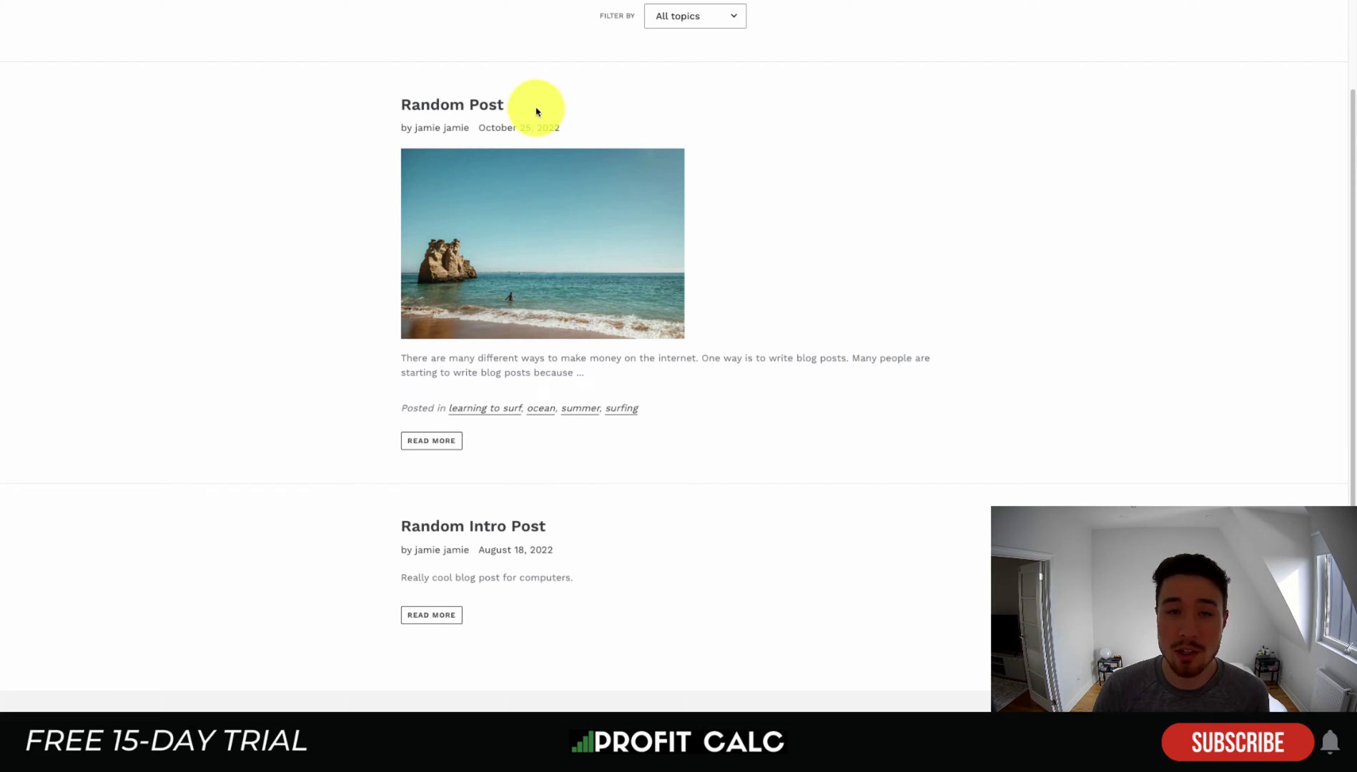
pyautogui.scroll(-1, 645, 254)
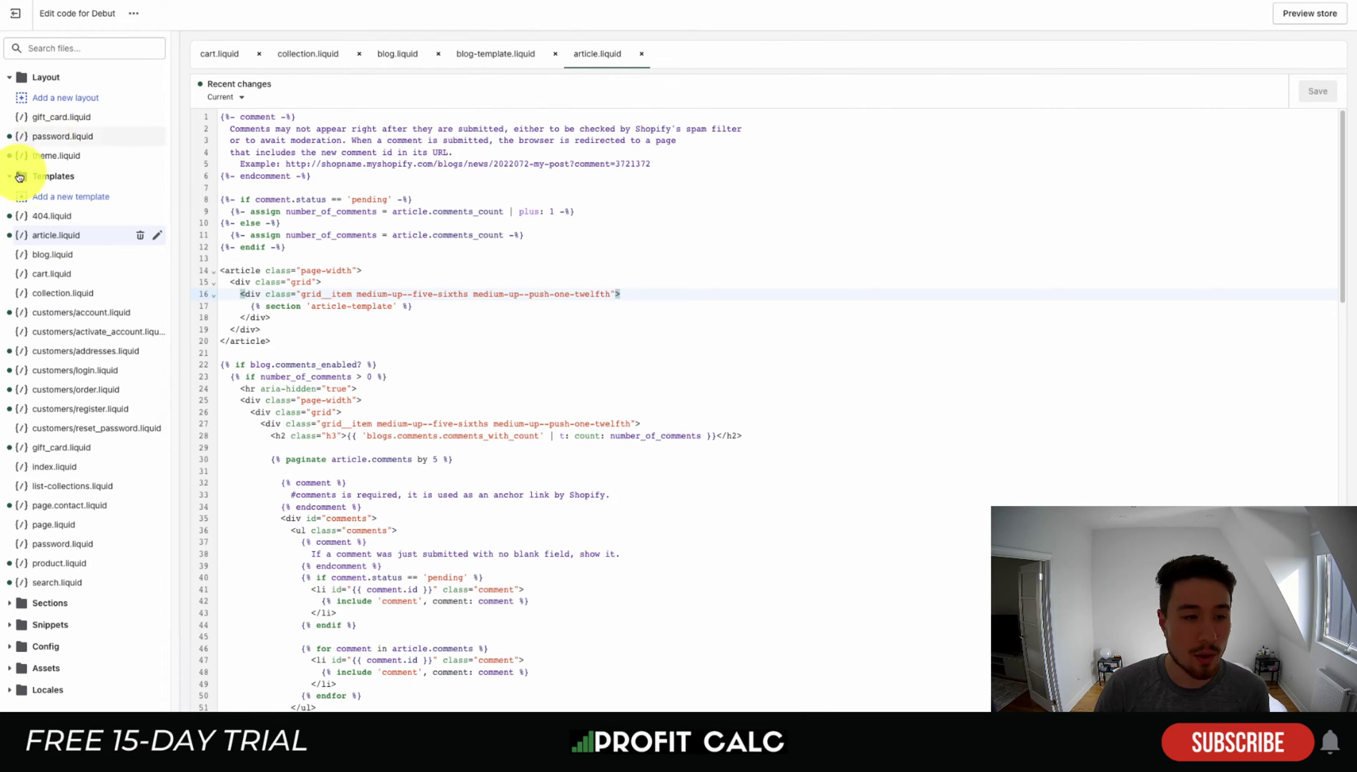
pyautogui.click(57, 260)
pyautogui.click(533, 241)
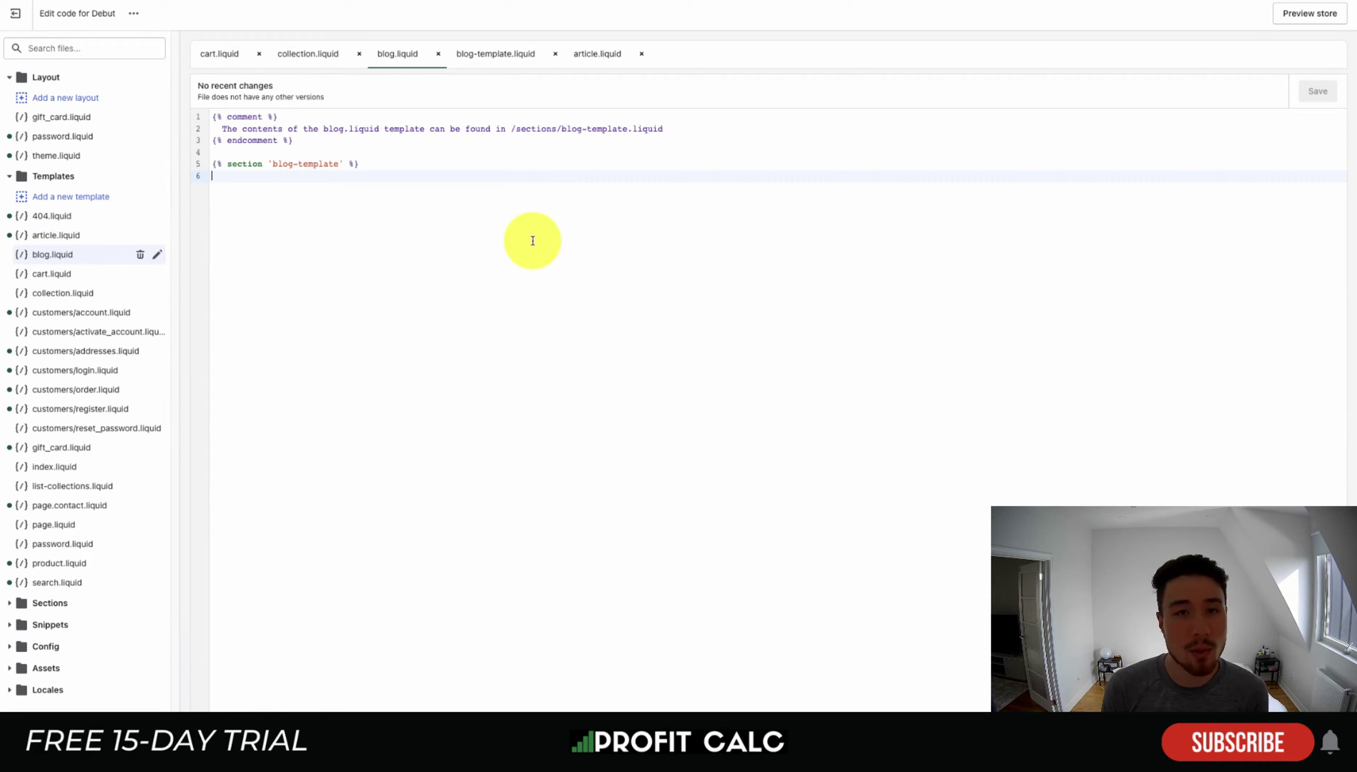
pyautogui.doubleClick(252, 163)
pyautogui.click(288, 175)
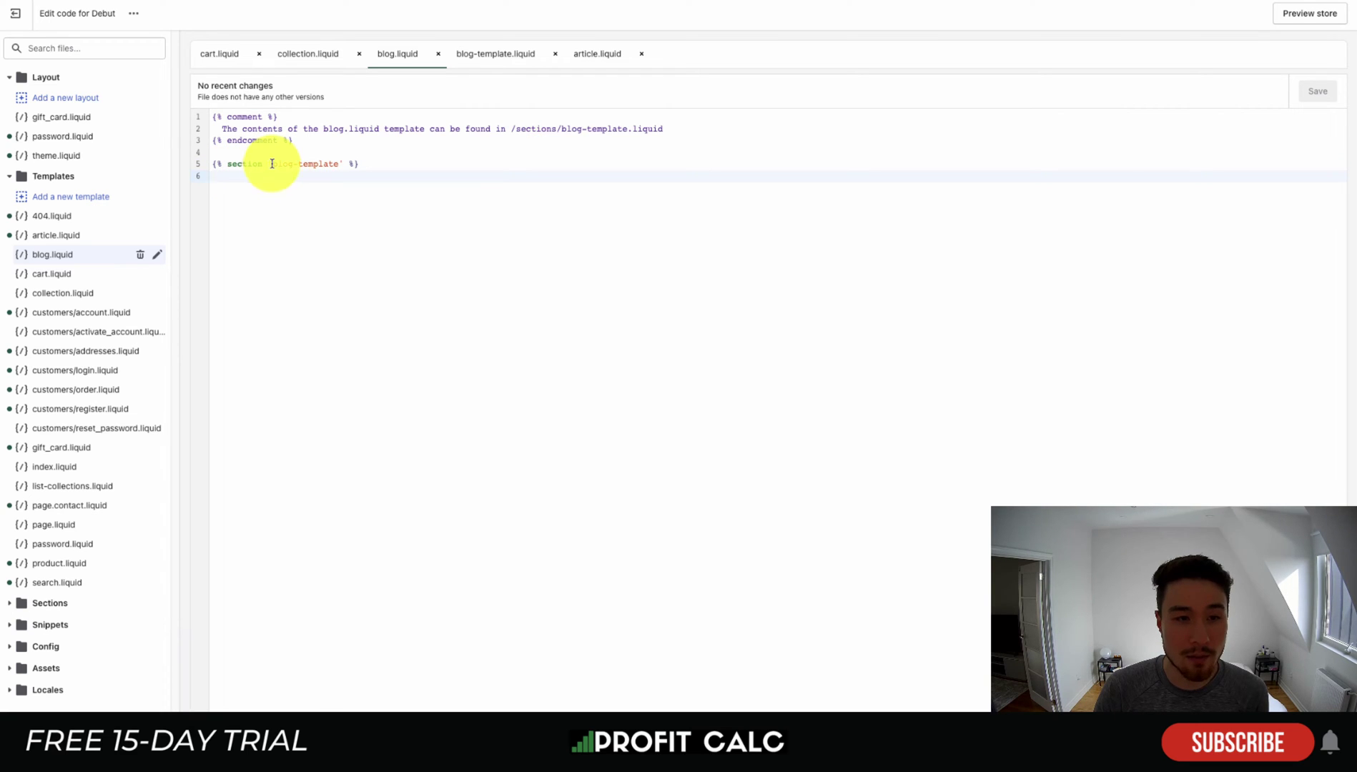
pyautogui.doubleClick(313, 164)
pyautogui.click(315, 175)
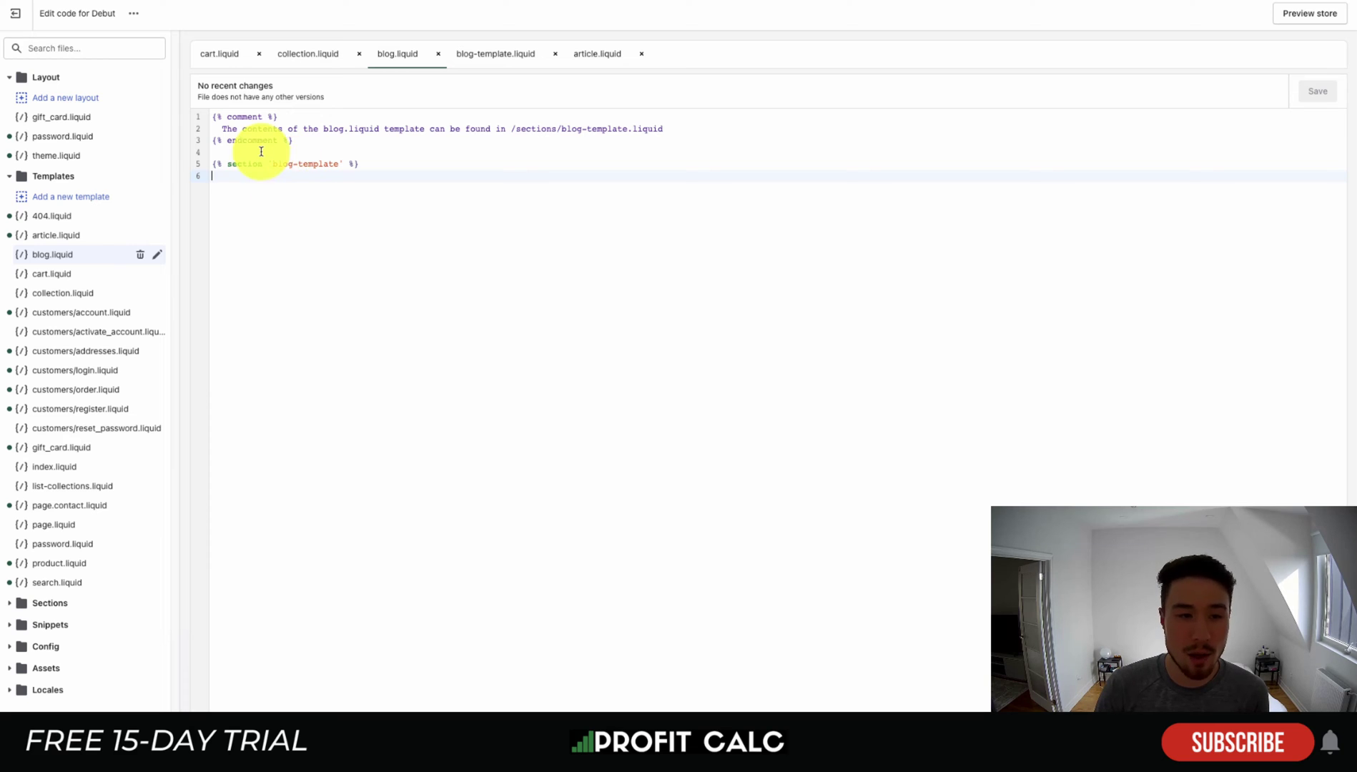
pyautogui.moveTo(273, 164); pyautogui.dragTo(340, 163)
pyautogui.hotkey('ctrl', 'c')
pyautogui.click(148, 48)
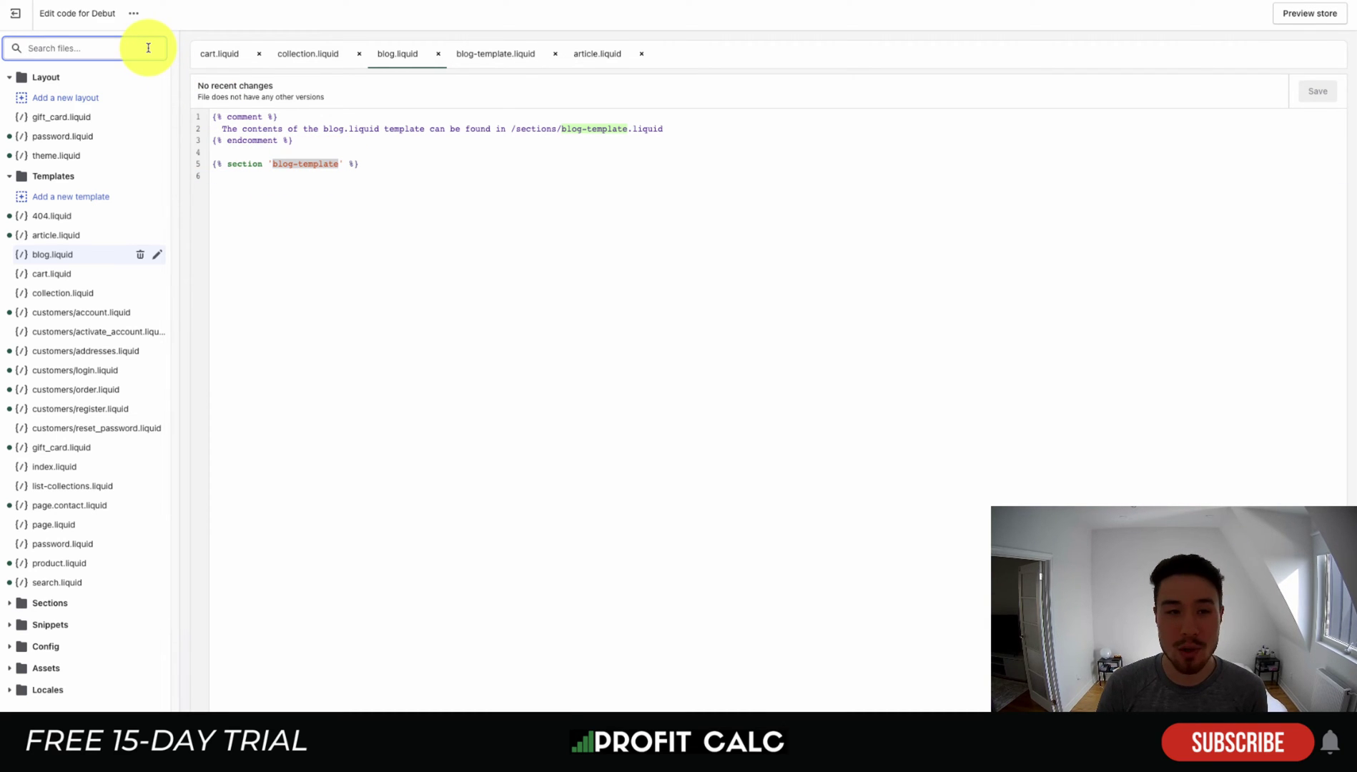
pyautogui.hotkey('ctrl', 'v')
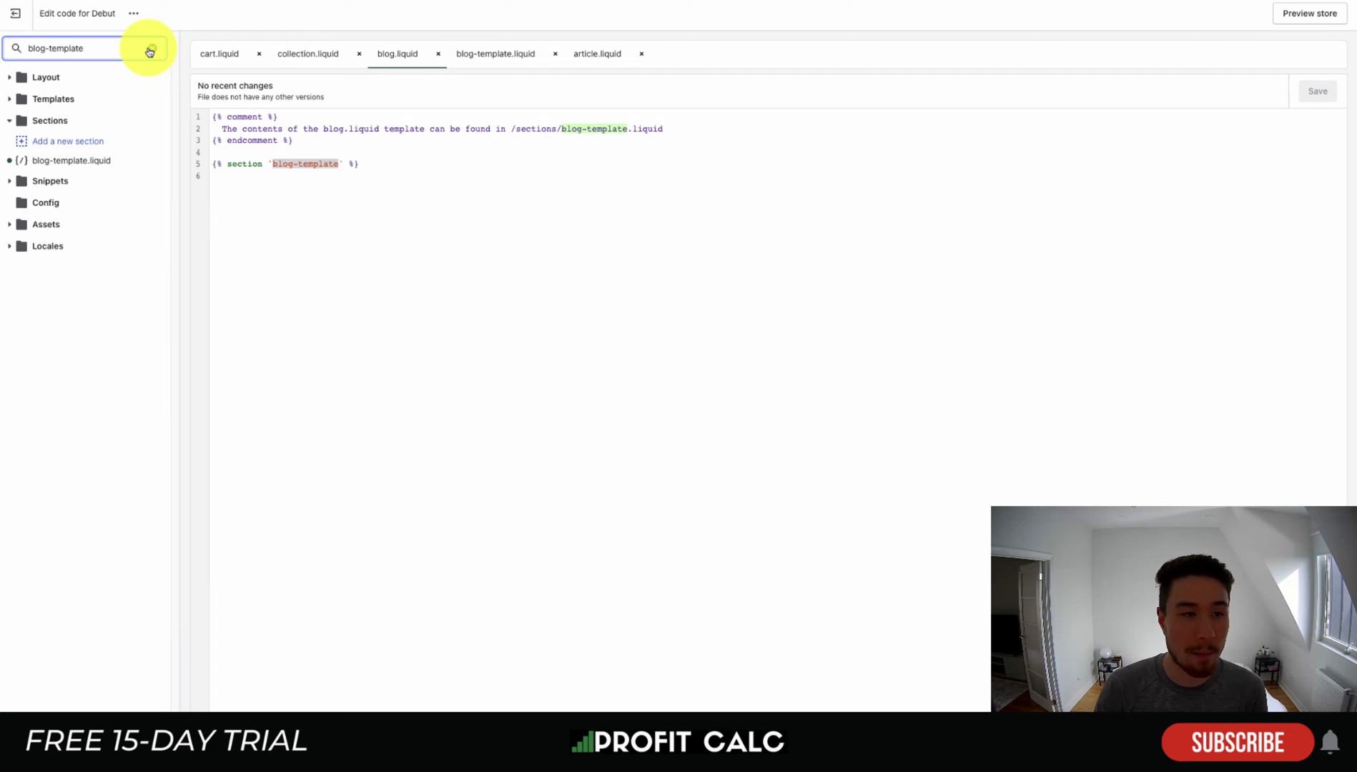
pyautogui.click(50, 164)
pyautogui.scroll(-20, 514, 141)
pyautogui.scroll(-5, 585, 197)
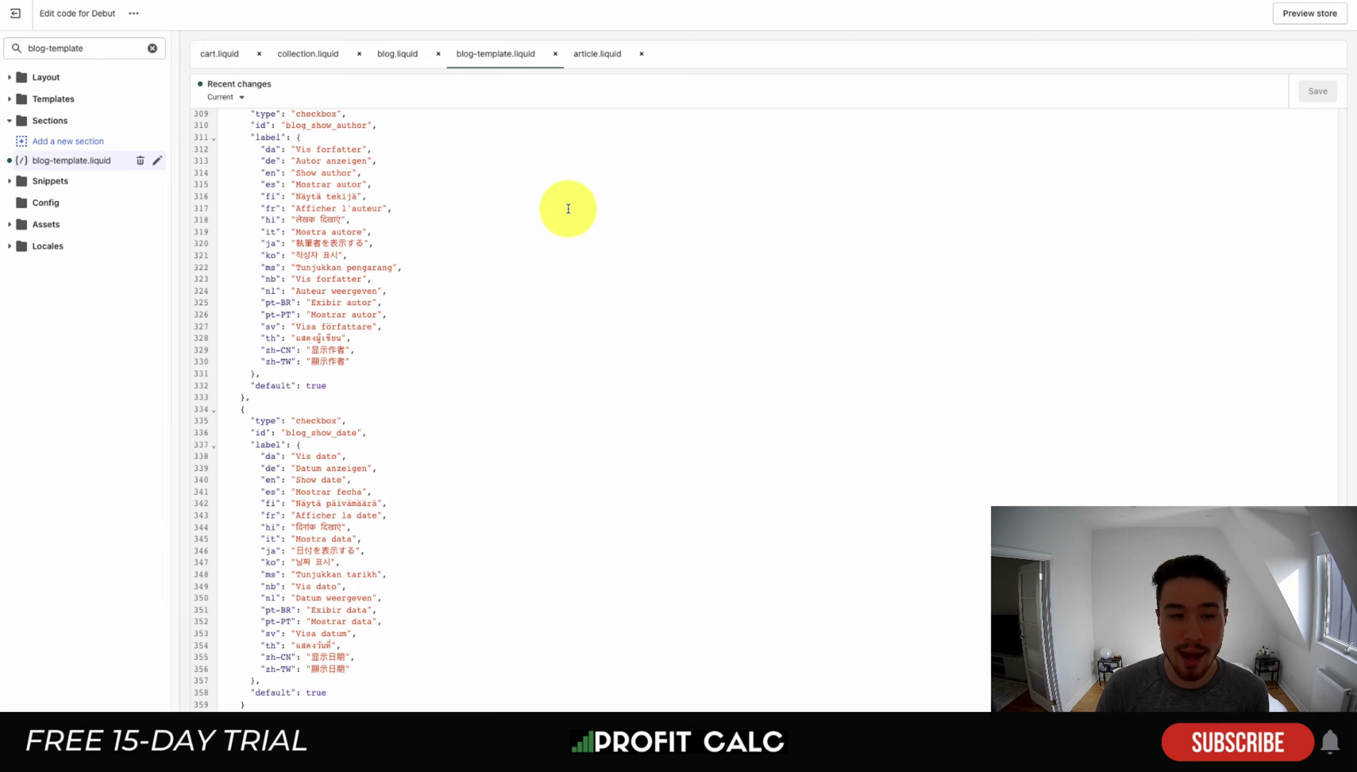
pyautogui.scroll(15, 568, 208)
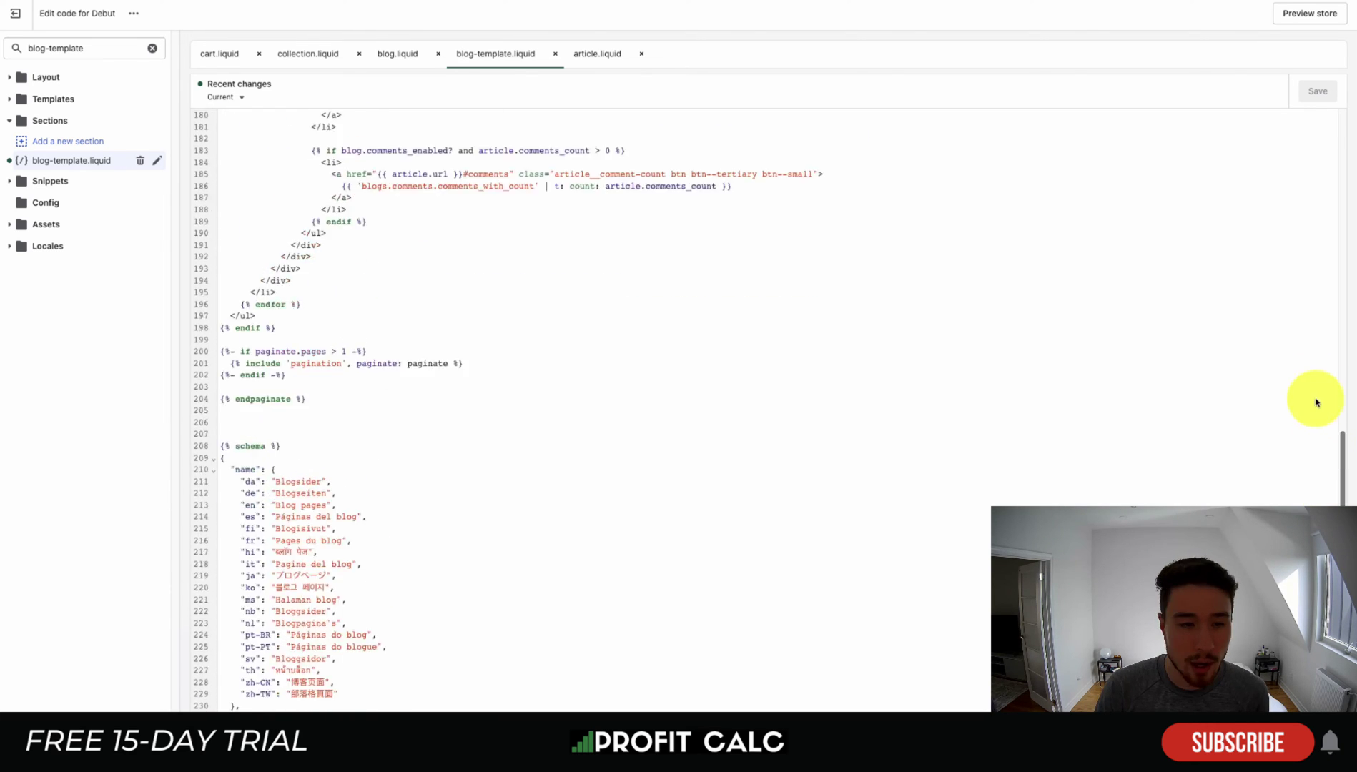
pyautogui.scroll(20, 1316, 403)
pyautogui.moveTo(240, 163); pyautogui.dragTo(369, 163)
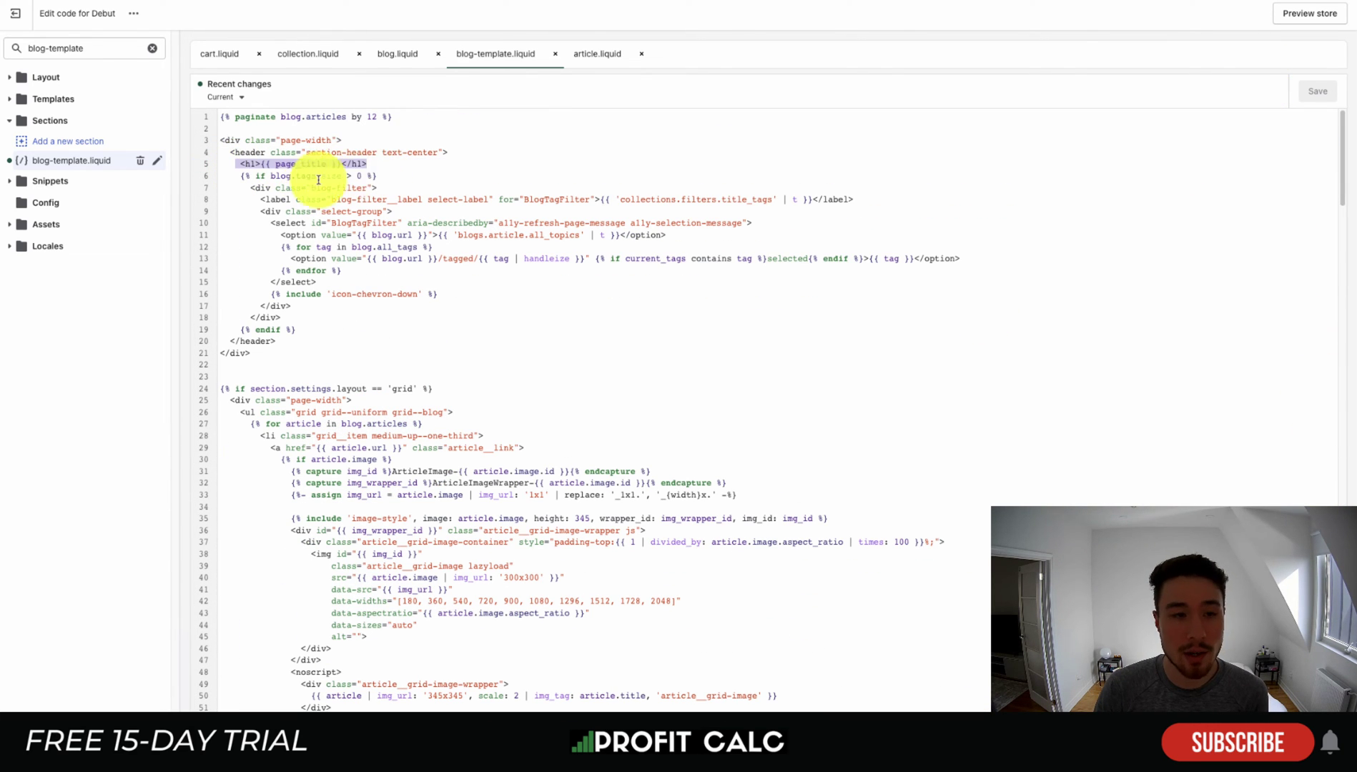
pyautogui.moveTo(241, 176); pyautogui.dragTo(405, 174)
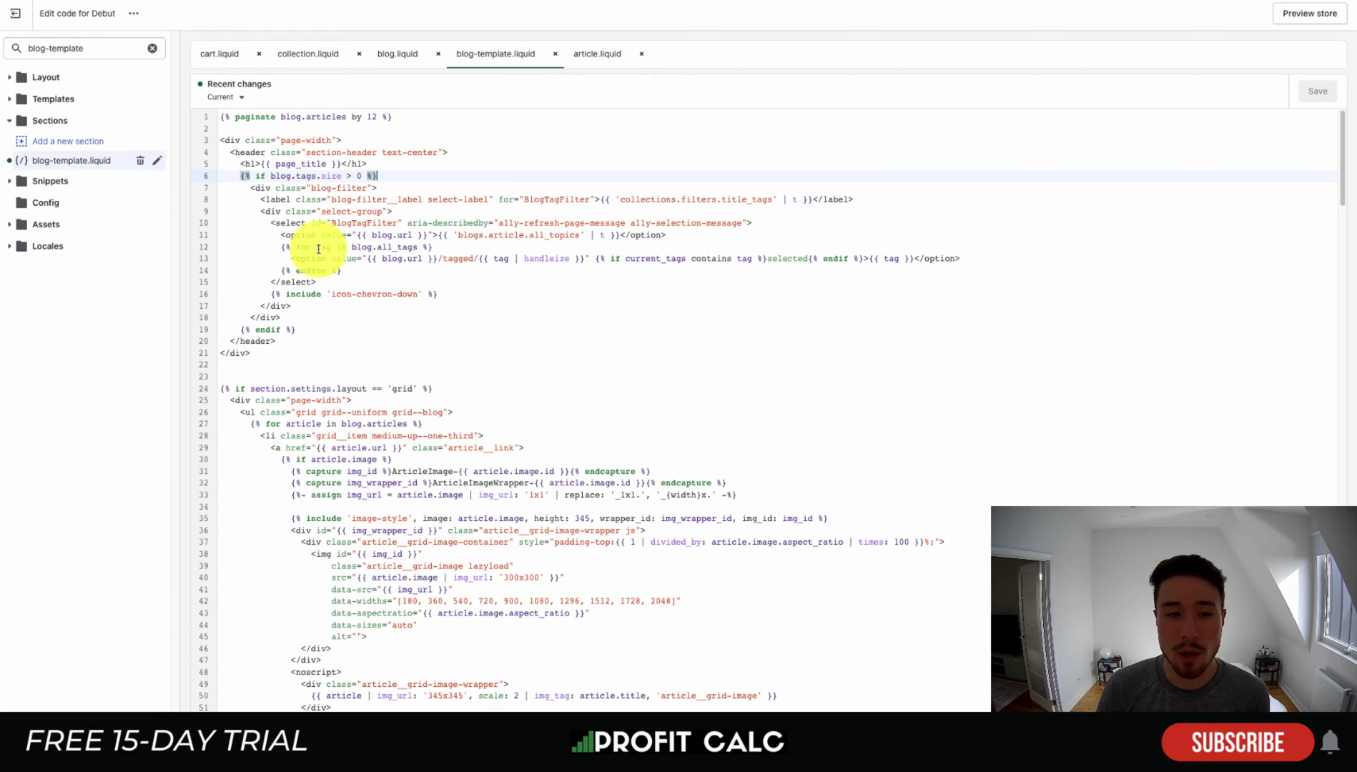
pyautogui.click(337, 354)
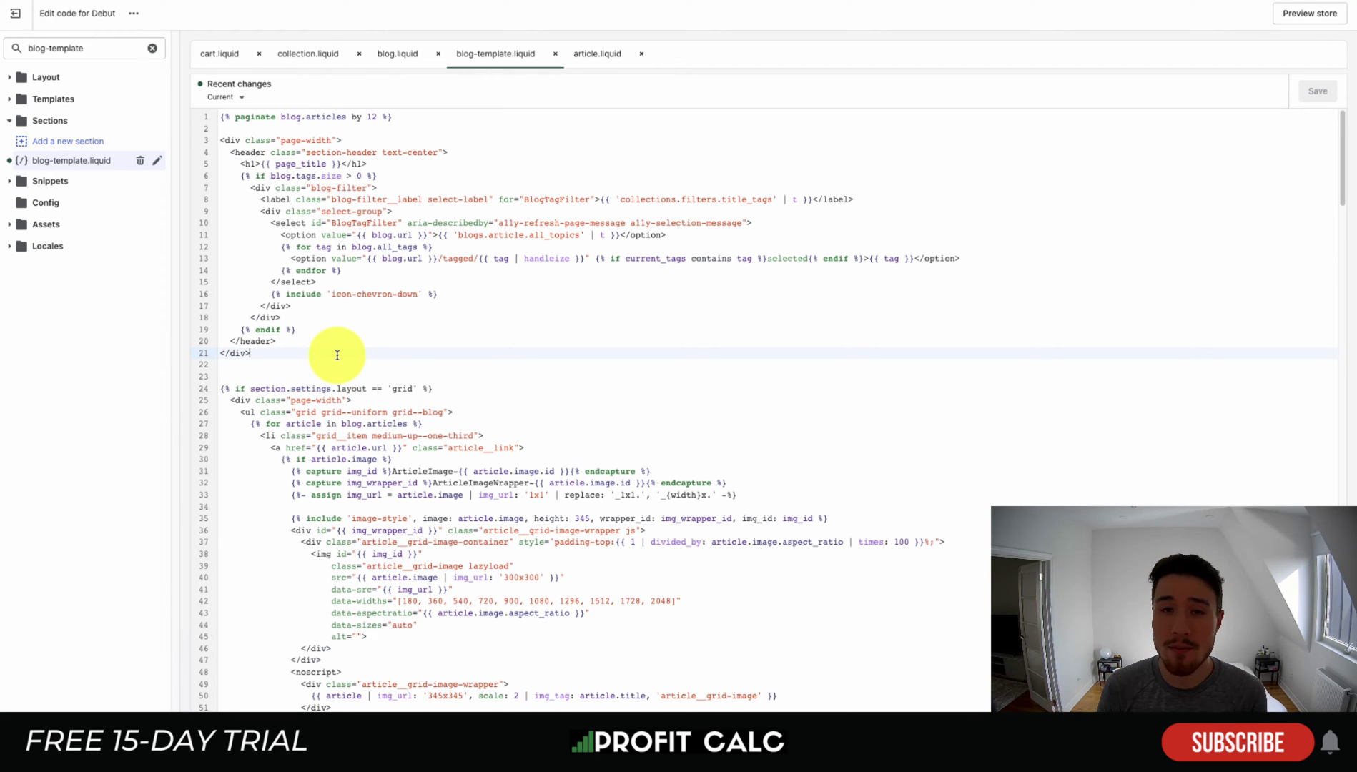
pyautogui.scroll(-6, 337, 357)
pyautogui.scroll(6, 472, 376)
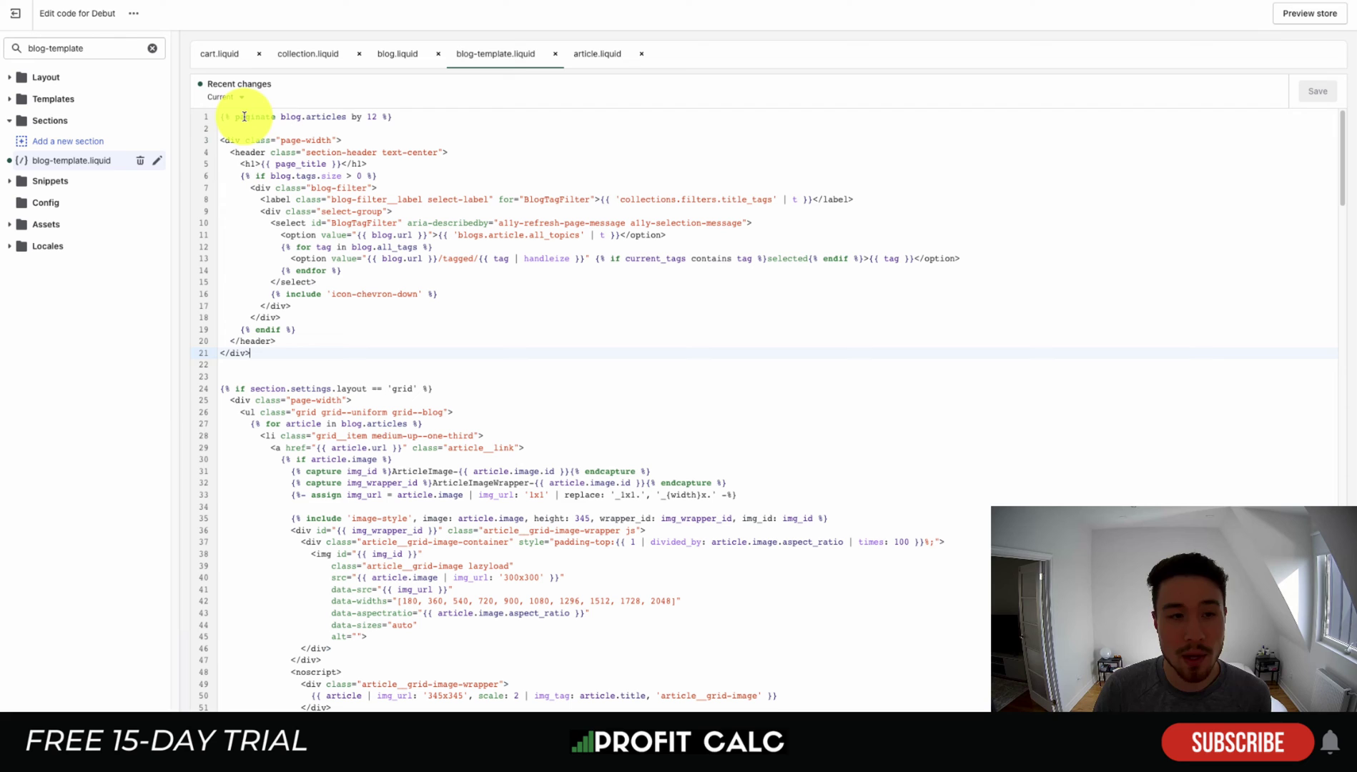
# Set 'paginate blog.articles by 1' and append ' - Masterclass Blog Post' to the heading, saving both.
pyautogui.click(243, 116)
pyautogui.moveTo(281, 117); pyautogui.dragTo(320, 121)
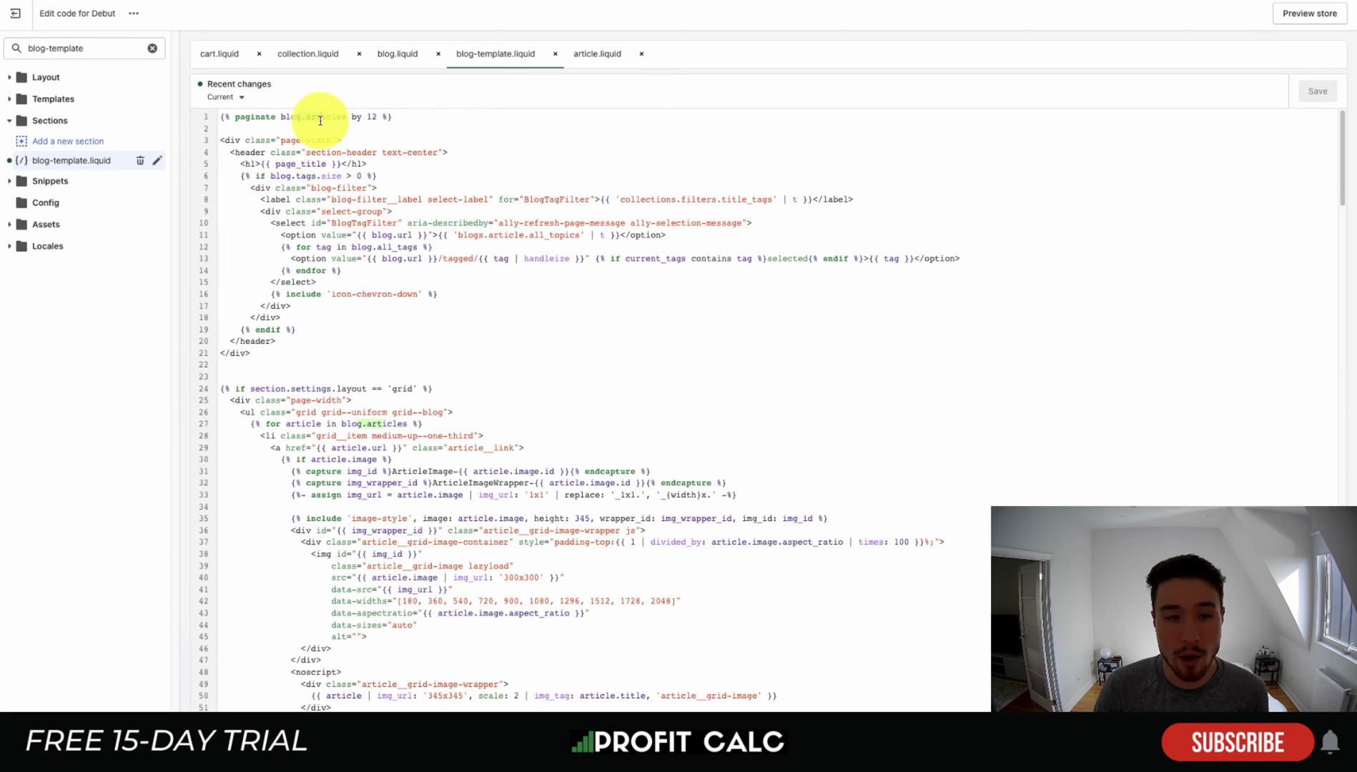
pyautogui.click(377, 116)
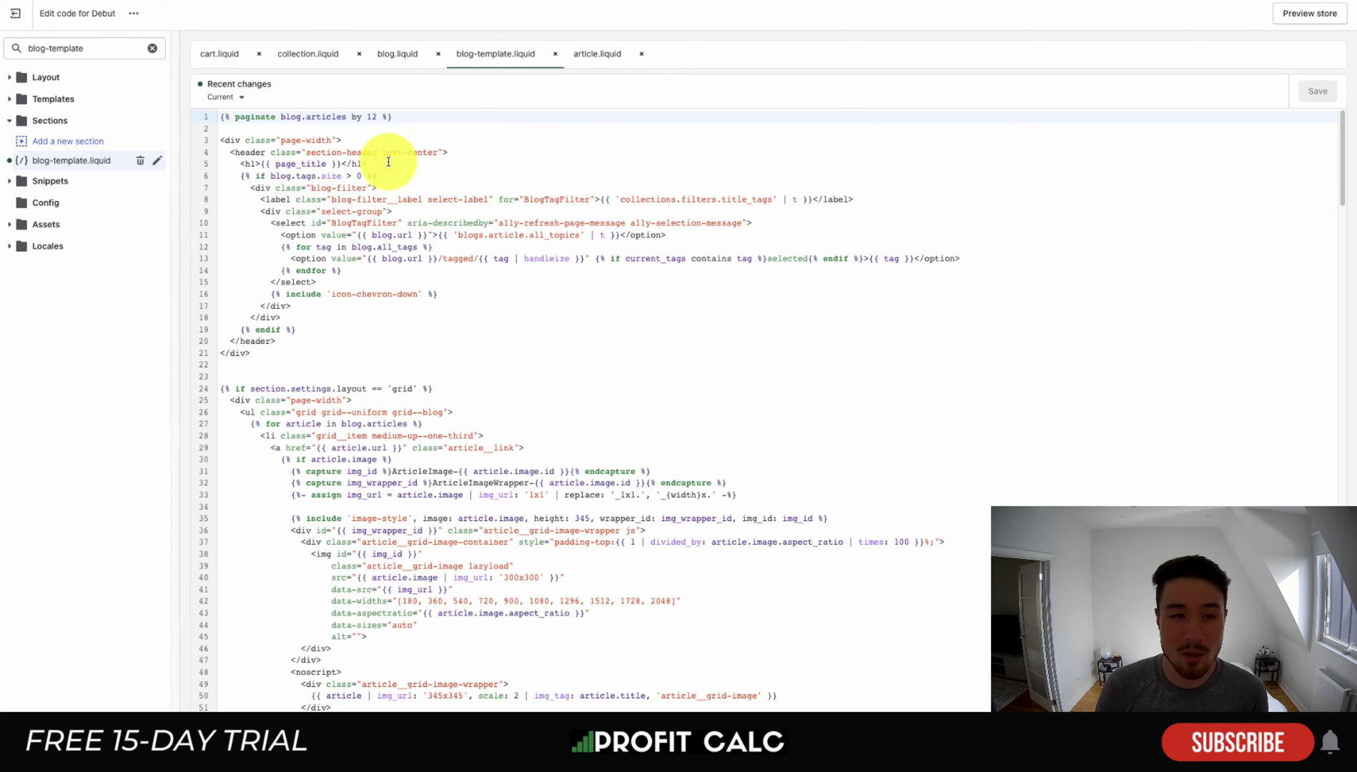
pyautogui.press('BackSpace')
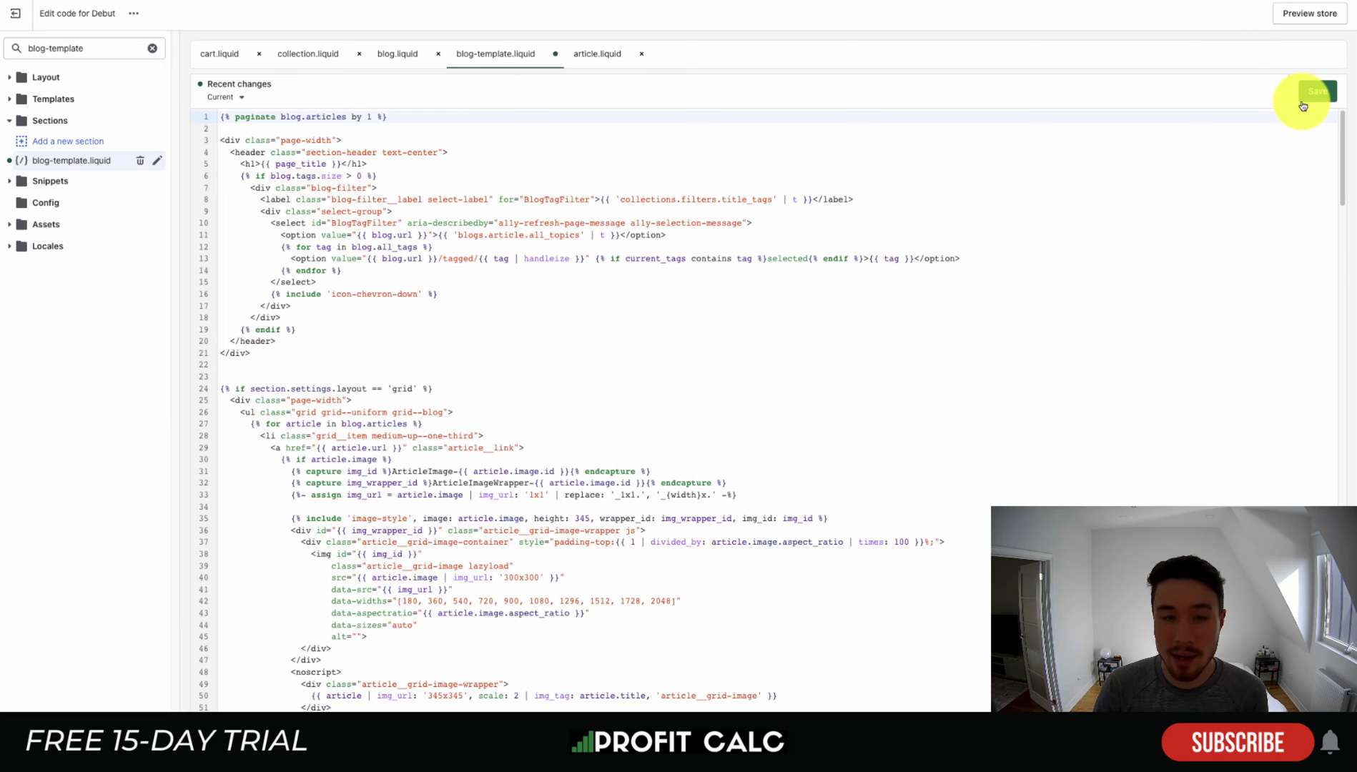
pyautogui.click(1304, 105)
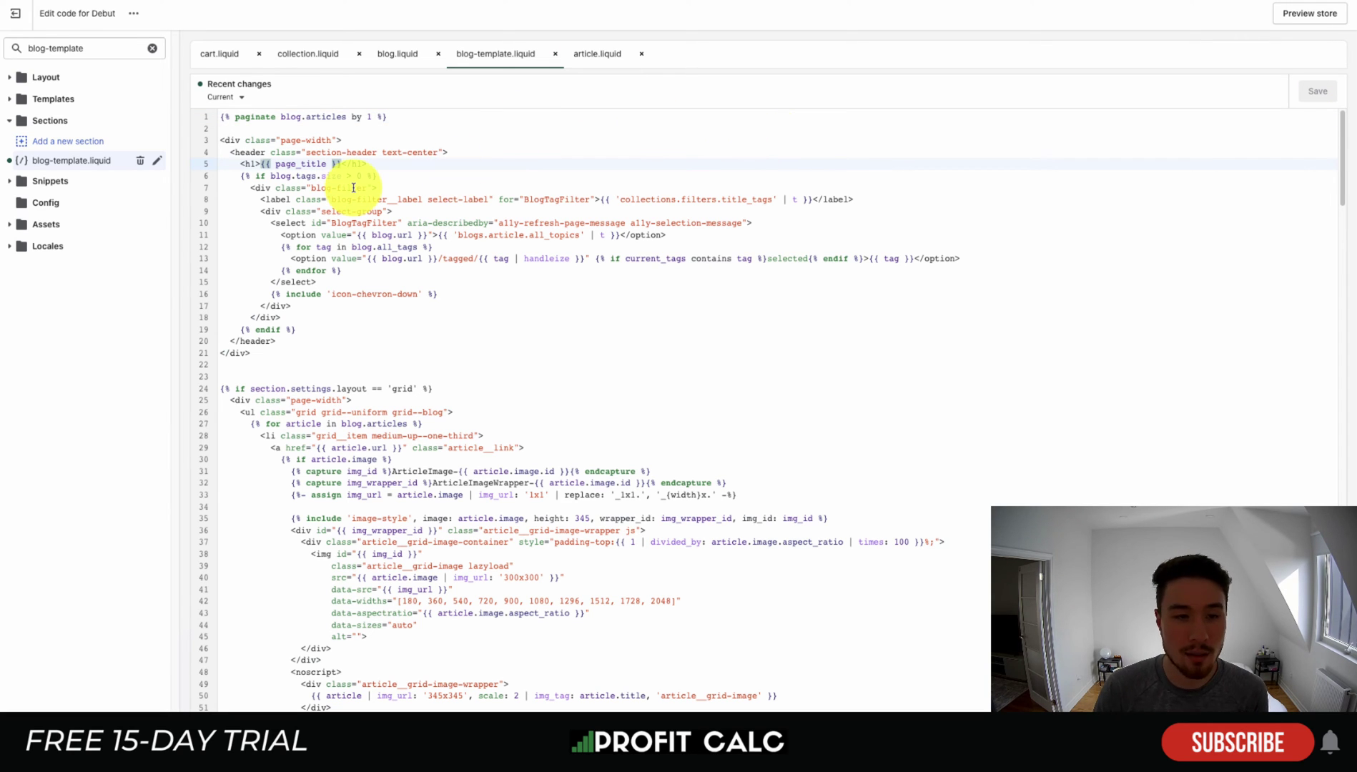
pyautogui.write('- ')
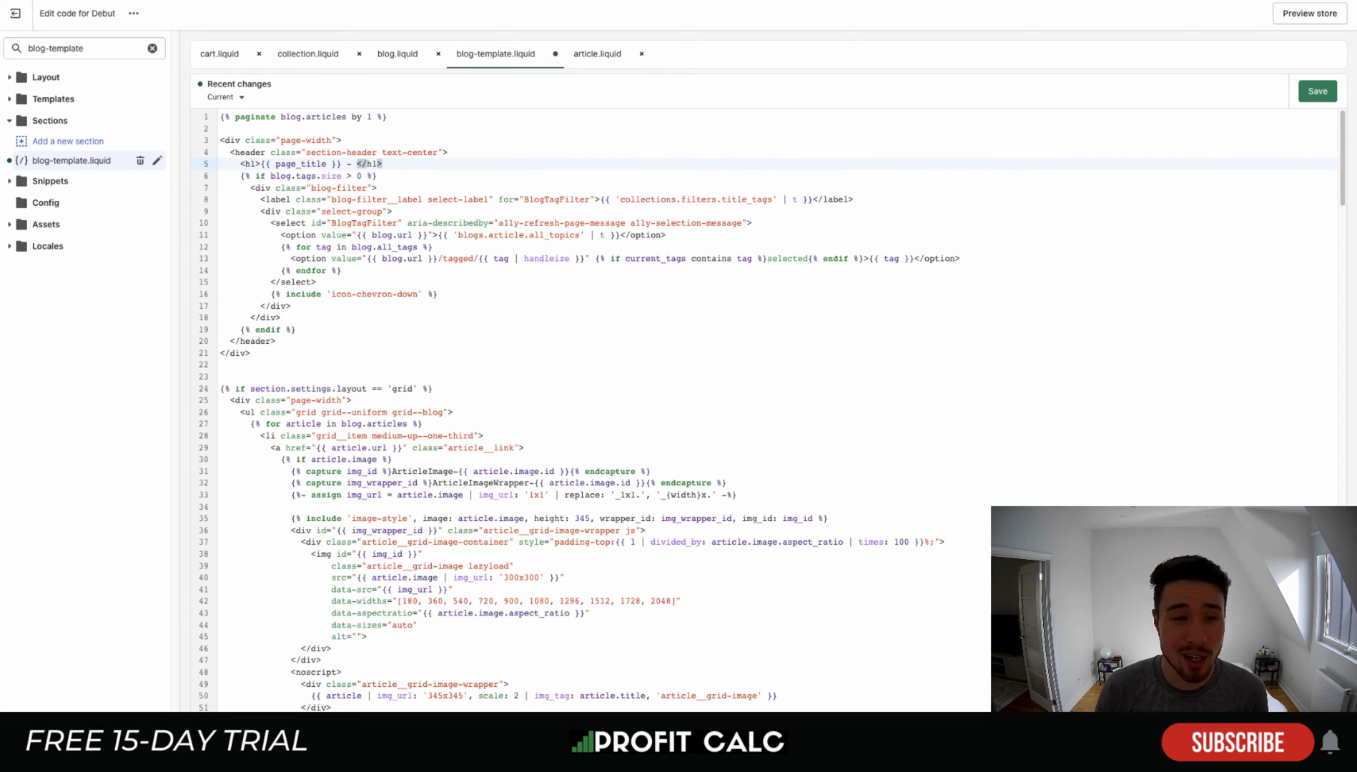
pyautogui.write('Masterclass Blog ')
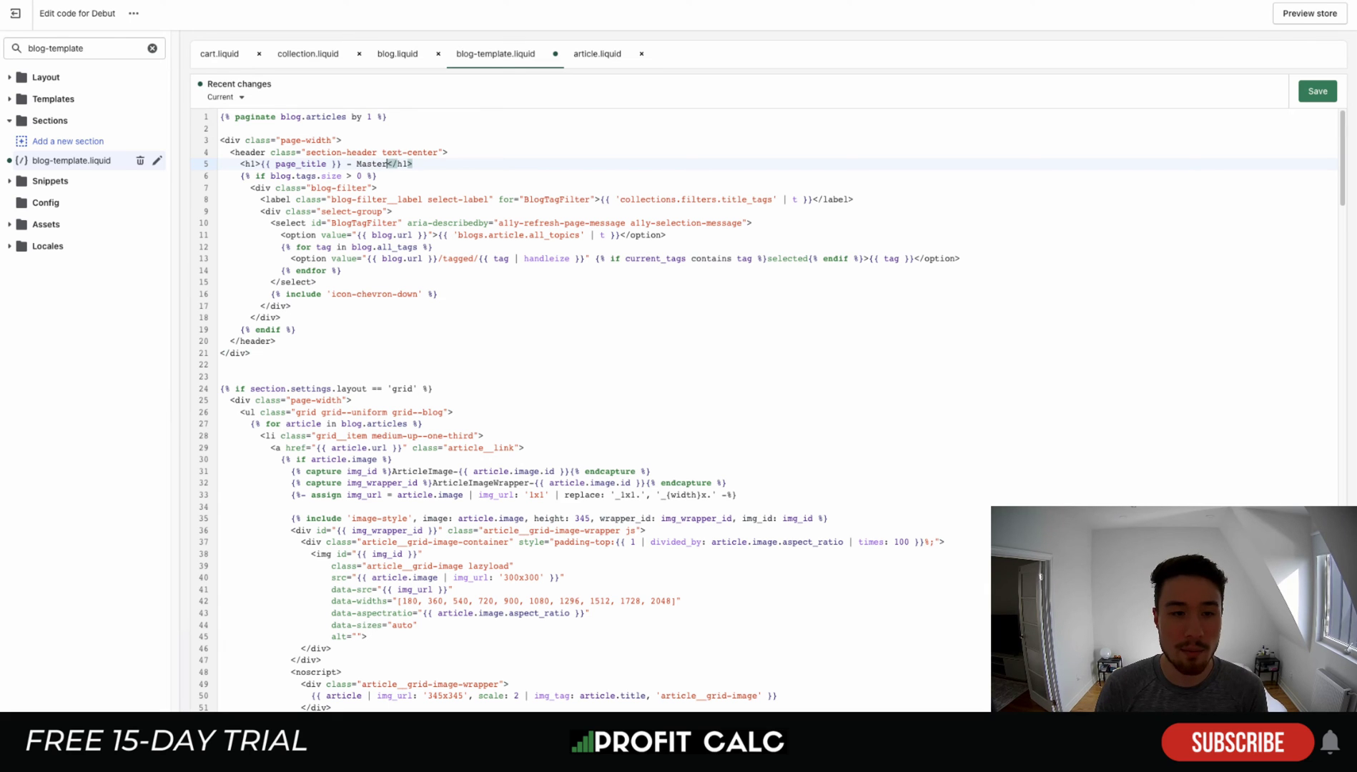
pyautogui.write('Post')
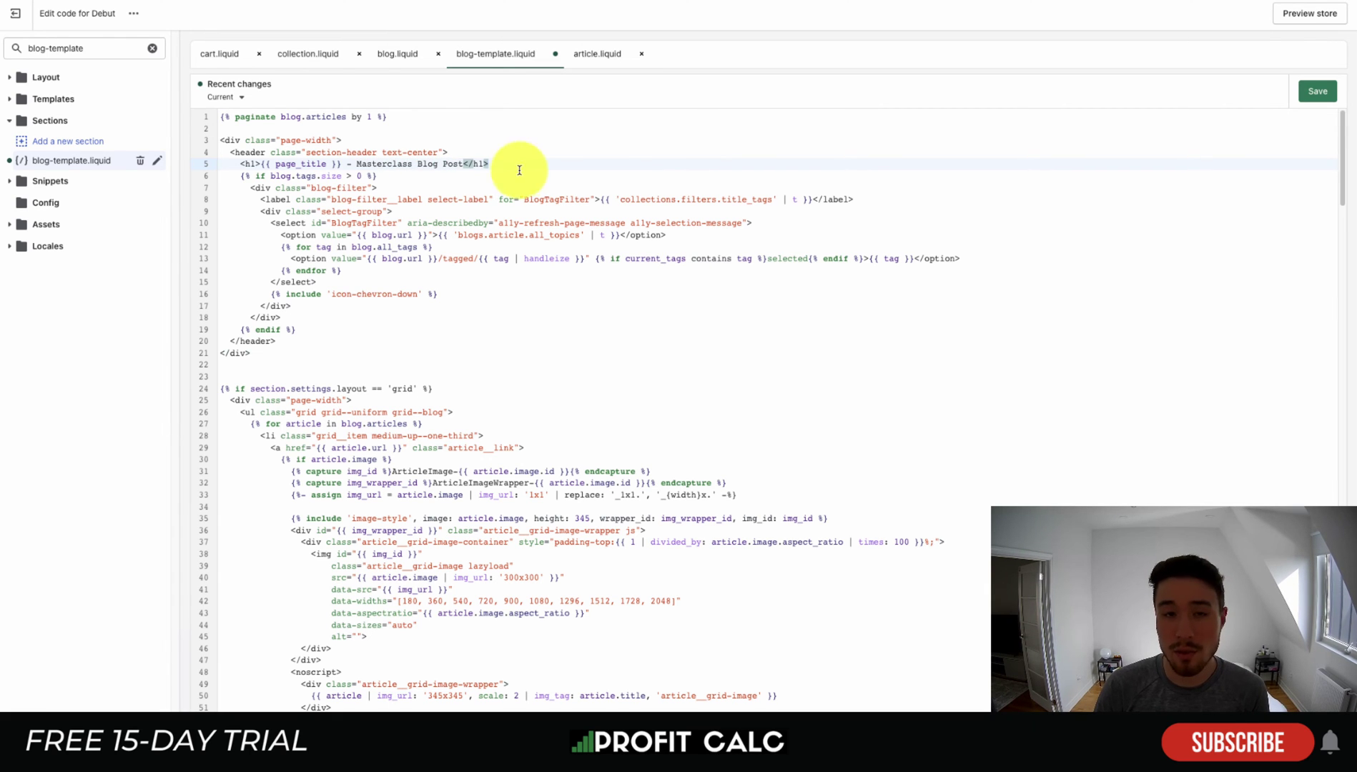
pyautogui.click(1333, 91)
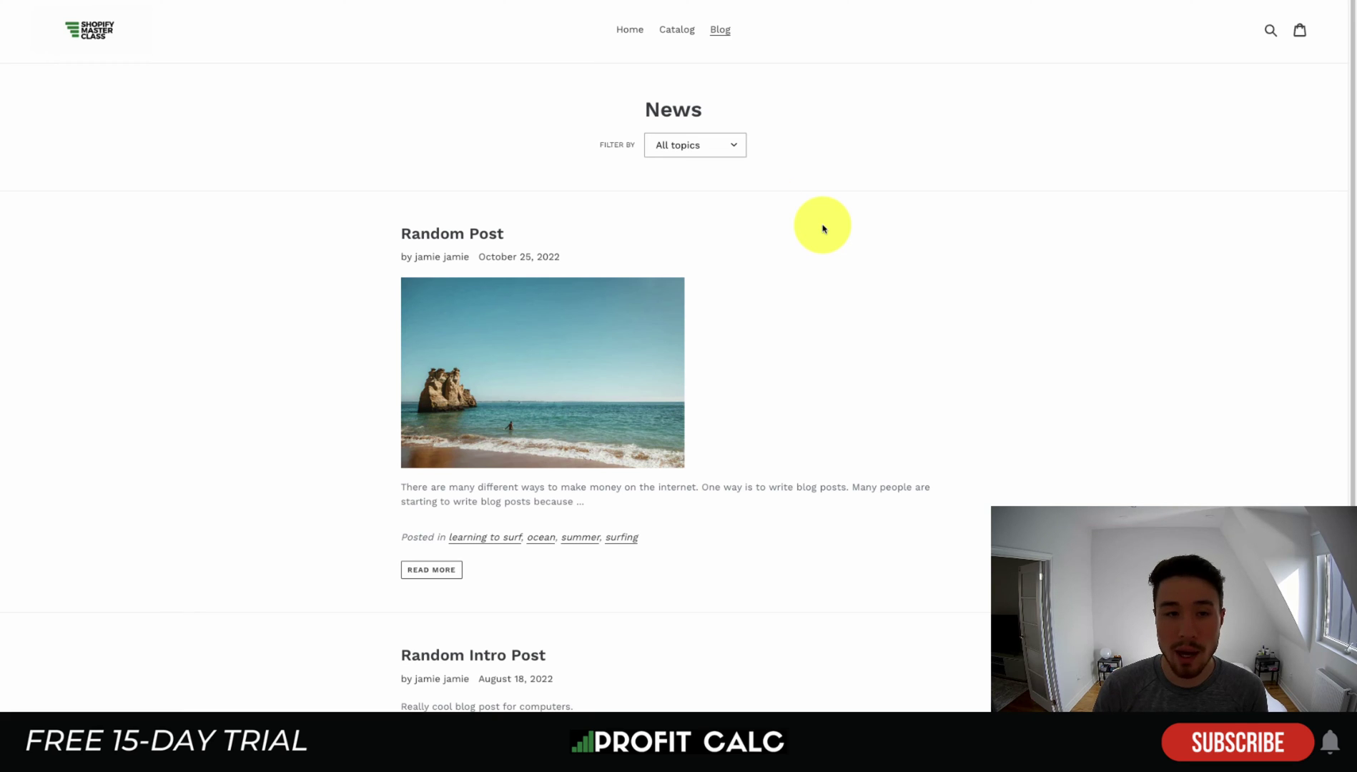
# Reload the storefront blog and confirm the heading reads 'News - Masterclass Blog Post'.
pyautogui.press('F5')
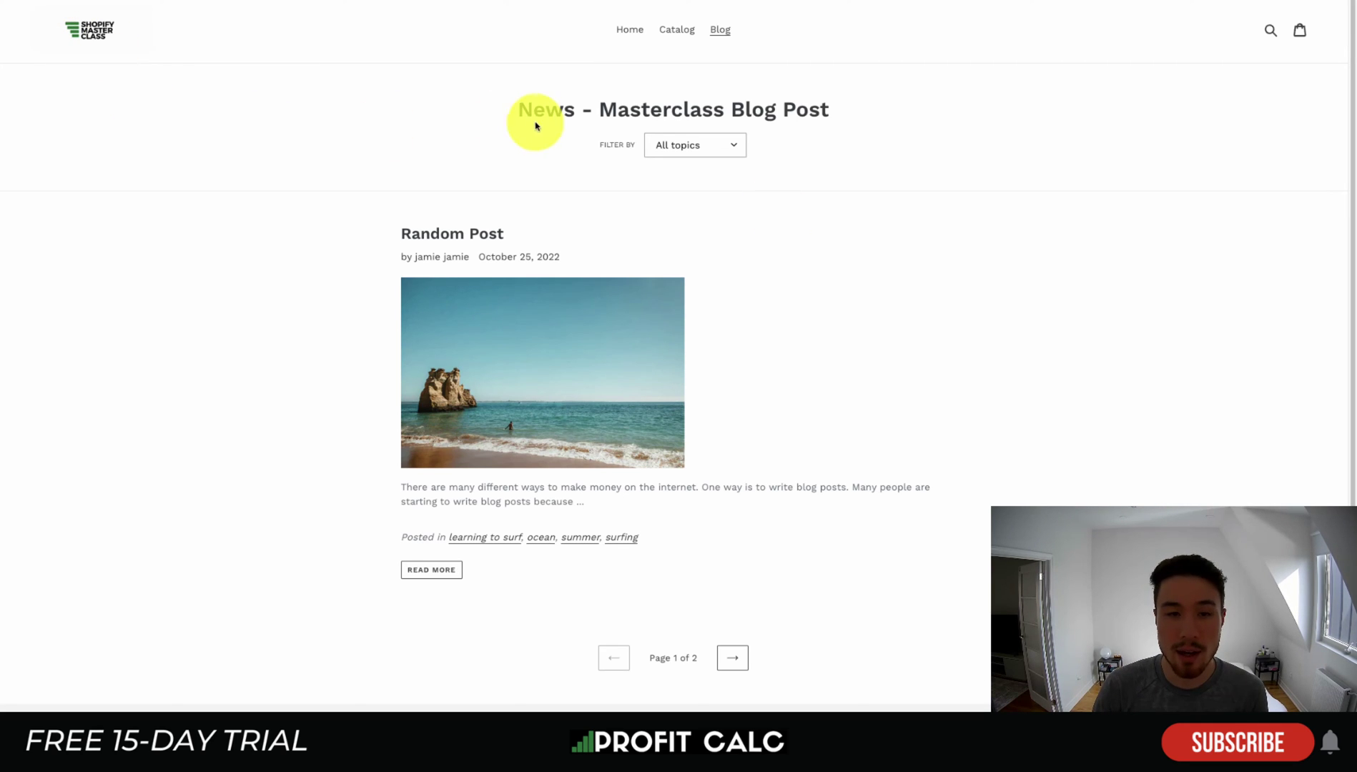
pyautogui.moveTo(530, 109); pyautogui.dragTo(864, 152)
pyautogui.click(864, 153)
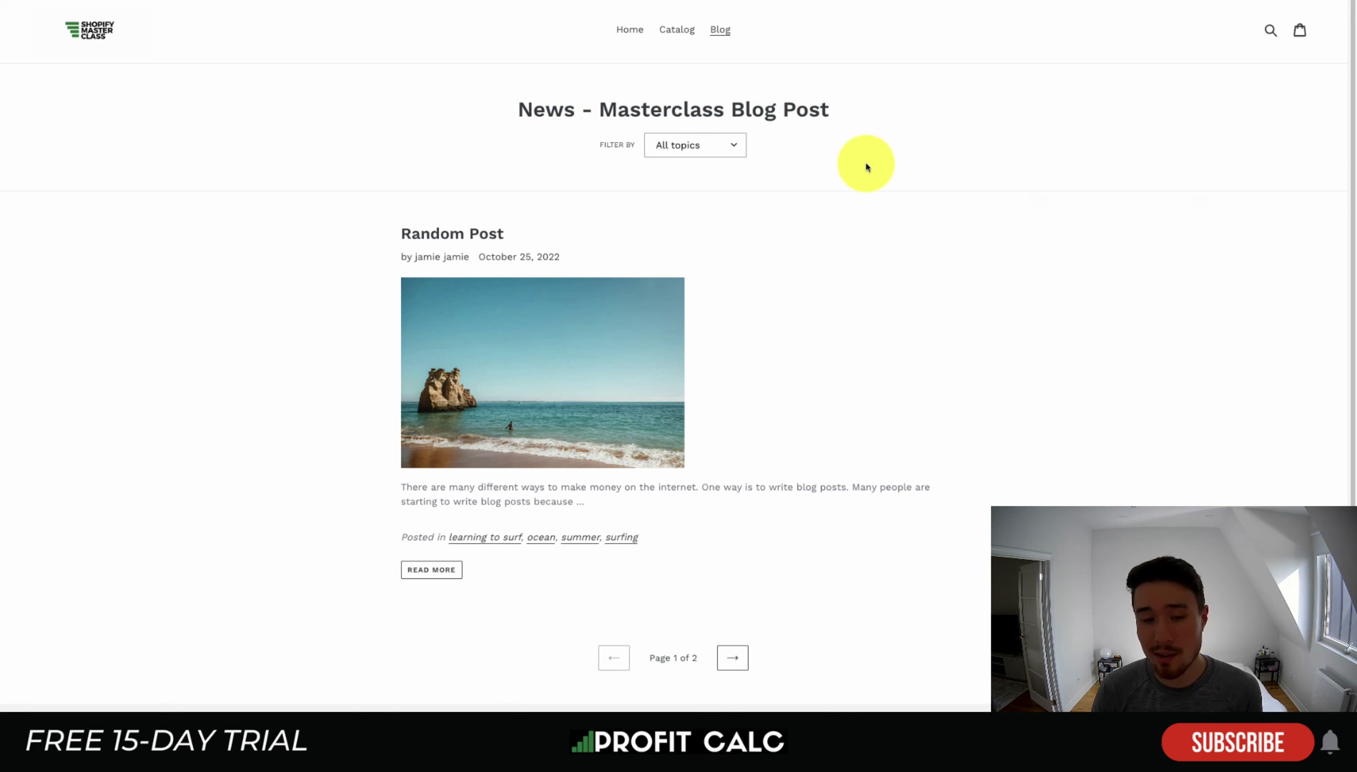
# Check blog pages 2 and 1 of the one-post pagination, then open Random Post.
pyautogui.scroll(-1, 679, 630)
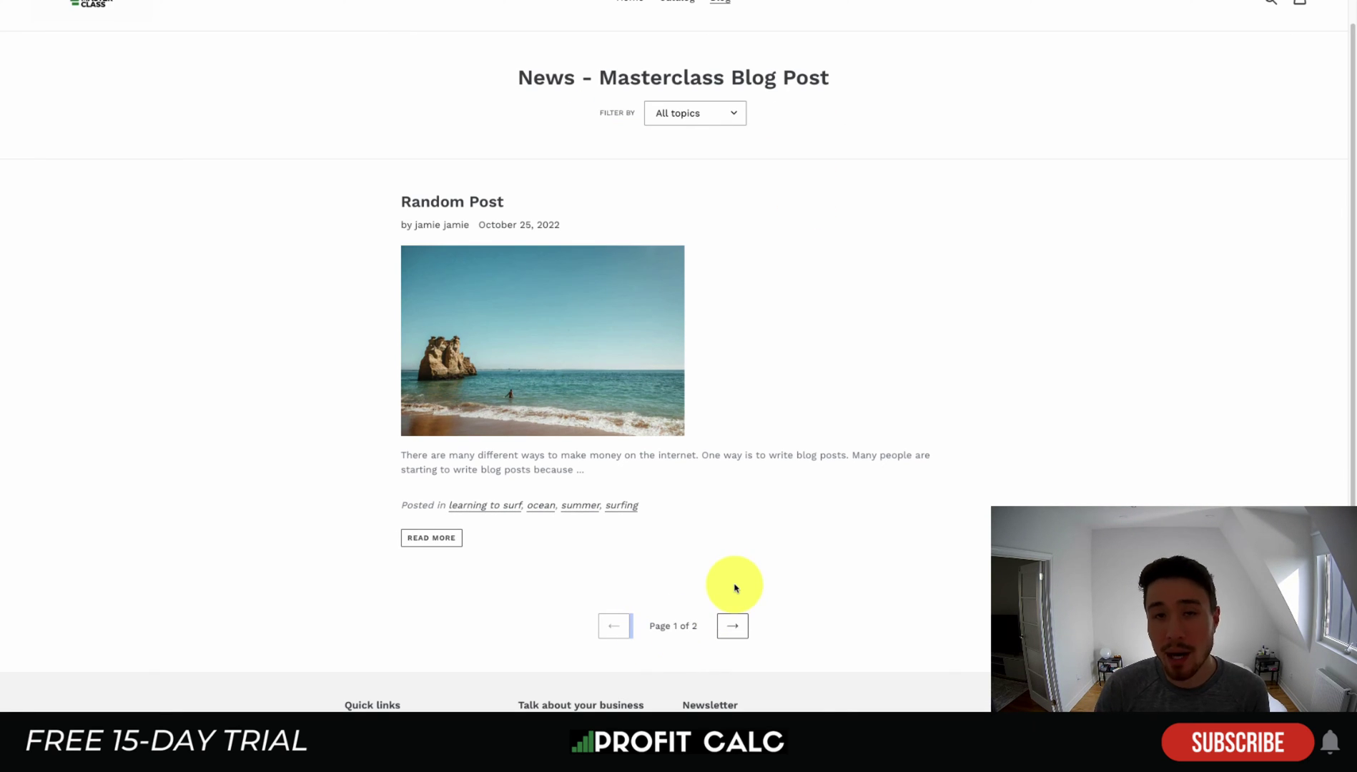
pyautogui.click(731, 625)
pyautogui.click(619, 411)
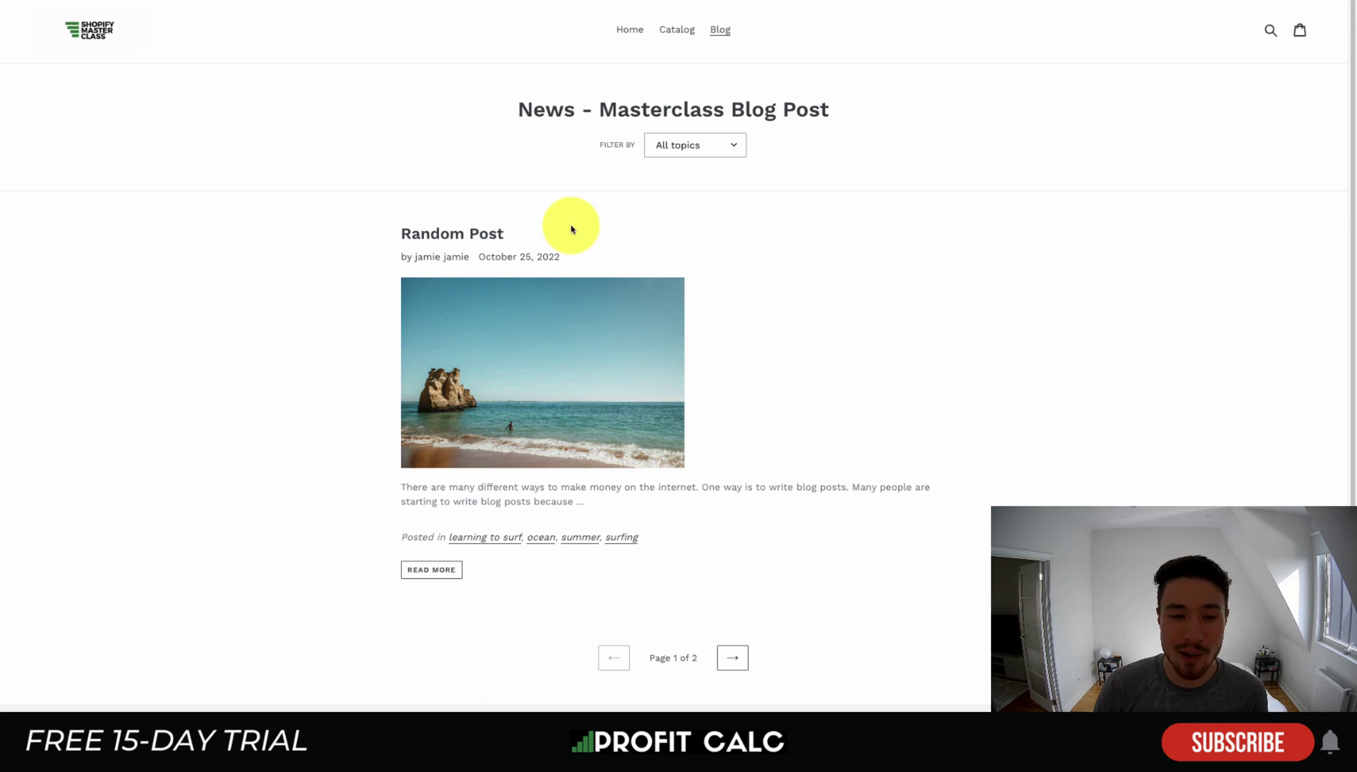
pyautogui.click(480, 233)
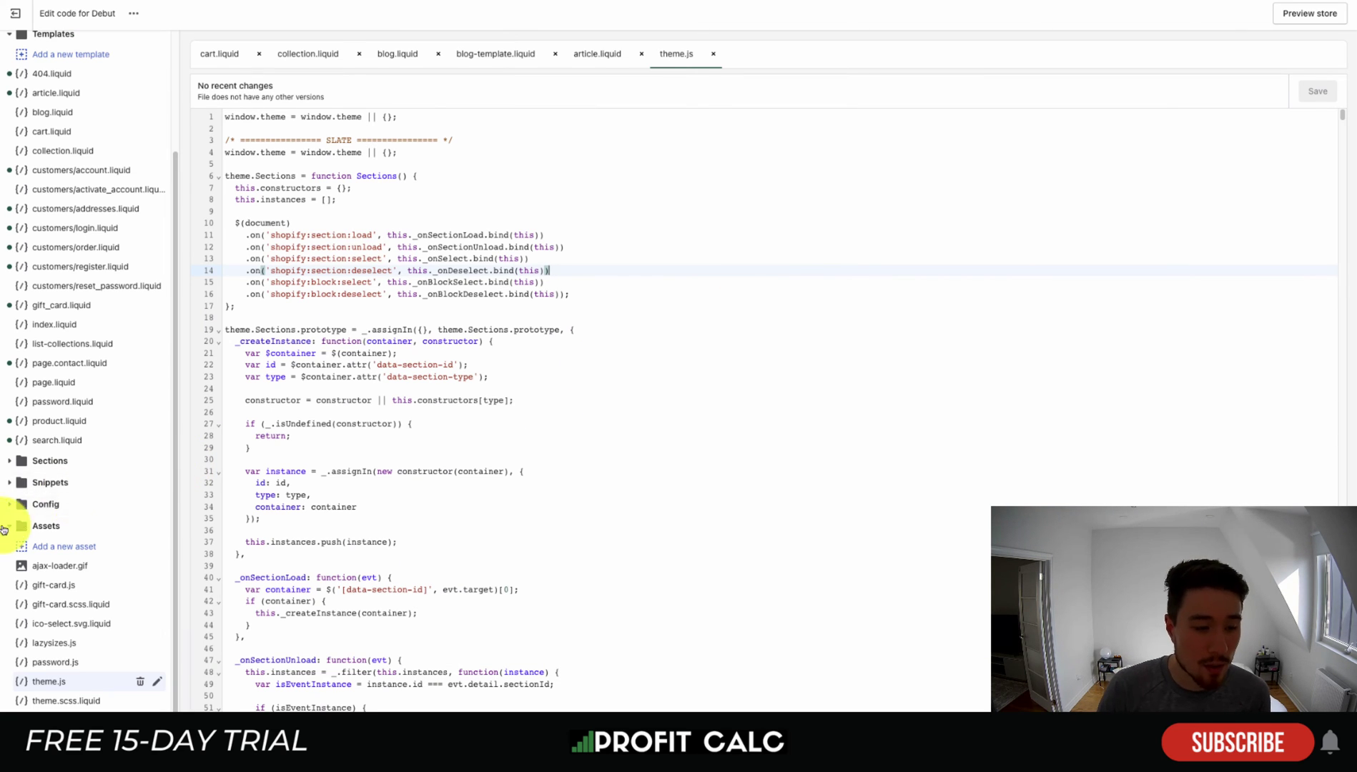
# Open theme.scss.liquid from the Assets folder and scroll through its code.
pyautogui.scroll(3, 65, 522)
pyautogui.scroll(-2, 100, 644)
pyautogui.click(66, 700)
pyautogui.scroll(-15, 438, 548)
pyautogui.scroll(-15, 500, 527)
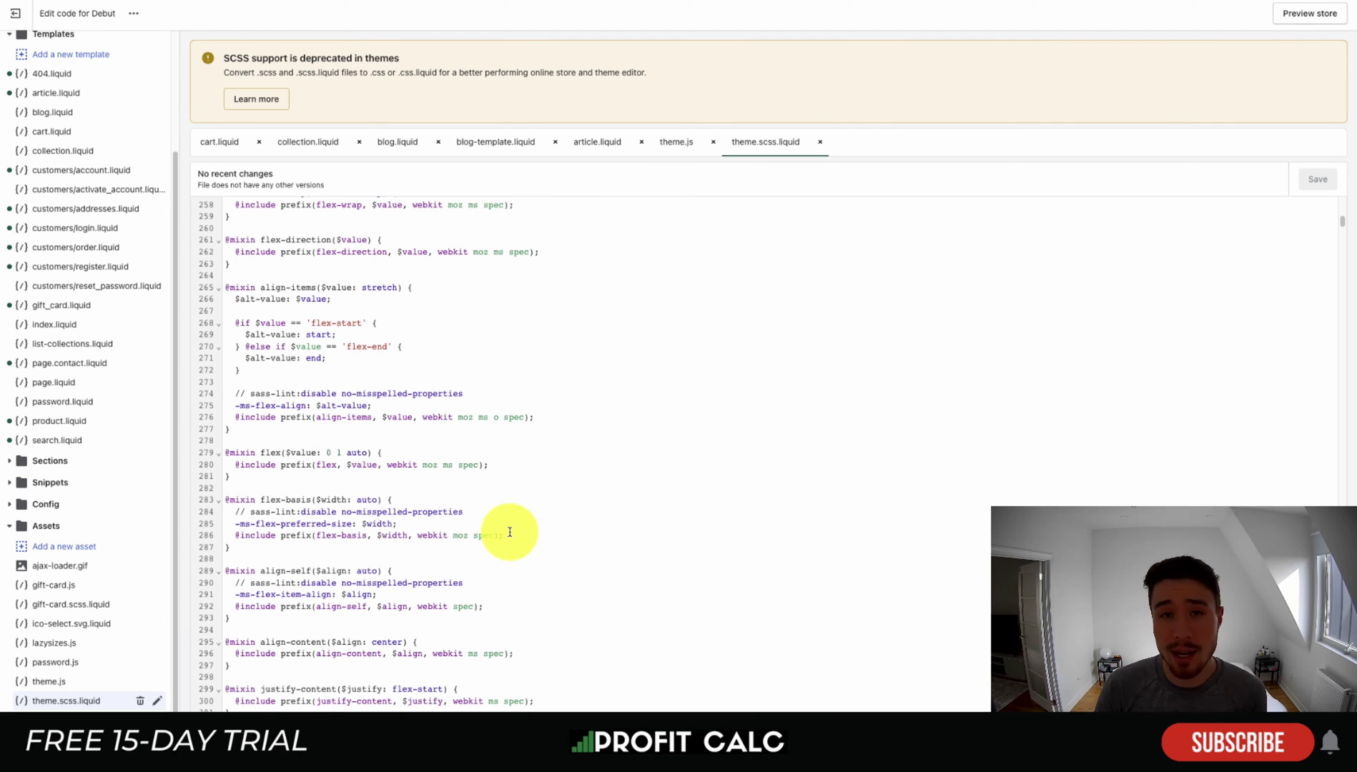
# Switch between the theme.js and theme.scss.liquid tabs, ending on line 25 of theme.js.
pyautogui.click(661, 139)
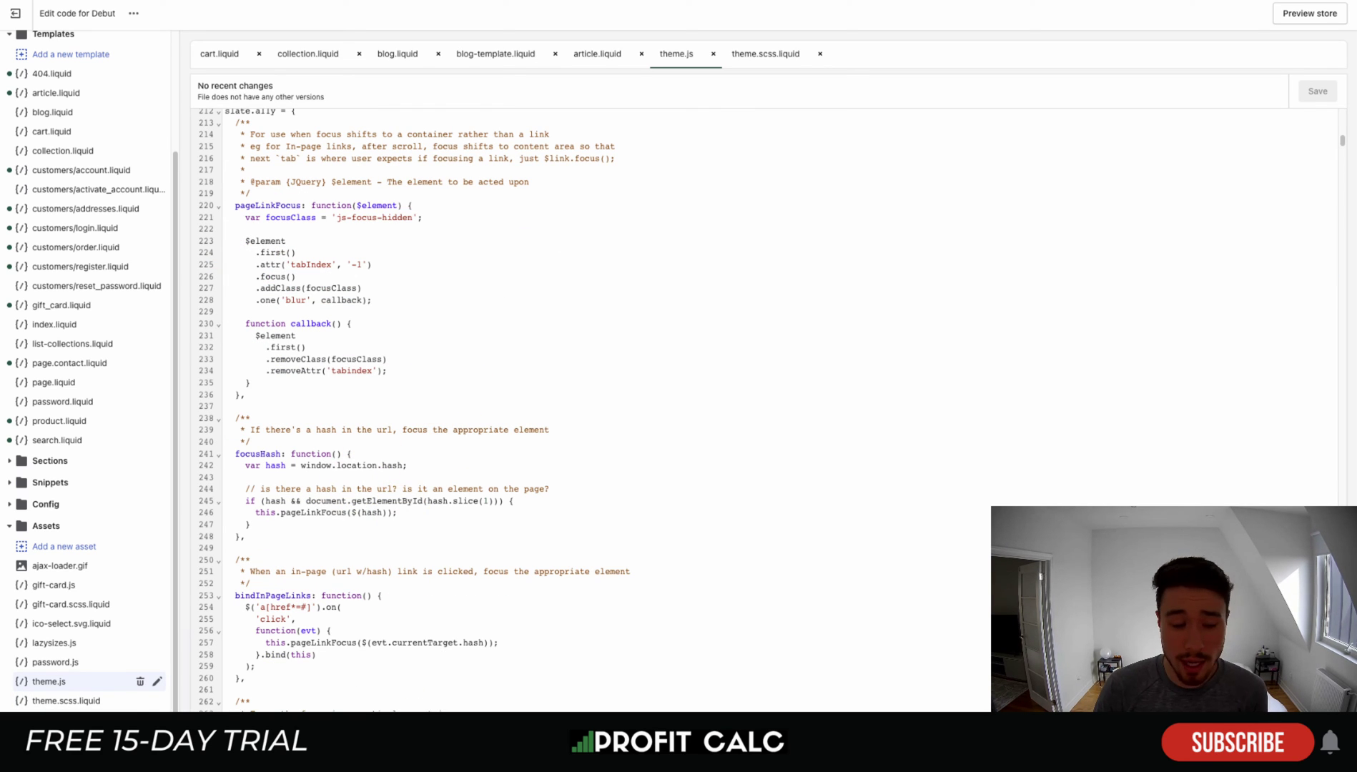
pyautogui.click(67, 700)
pyautogui.scroll(-2, 396, 481)
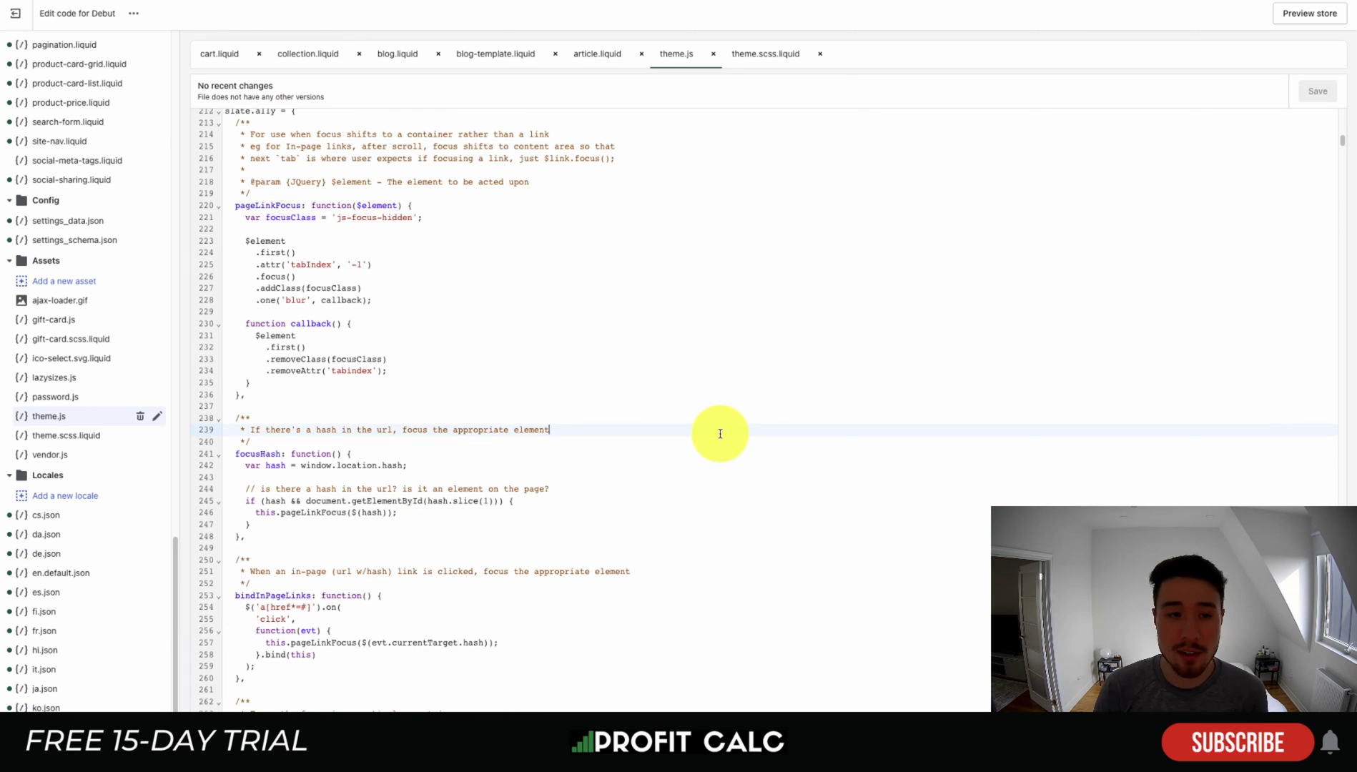
pyautogui.scroll(20, 667, 417)
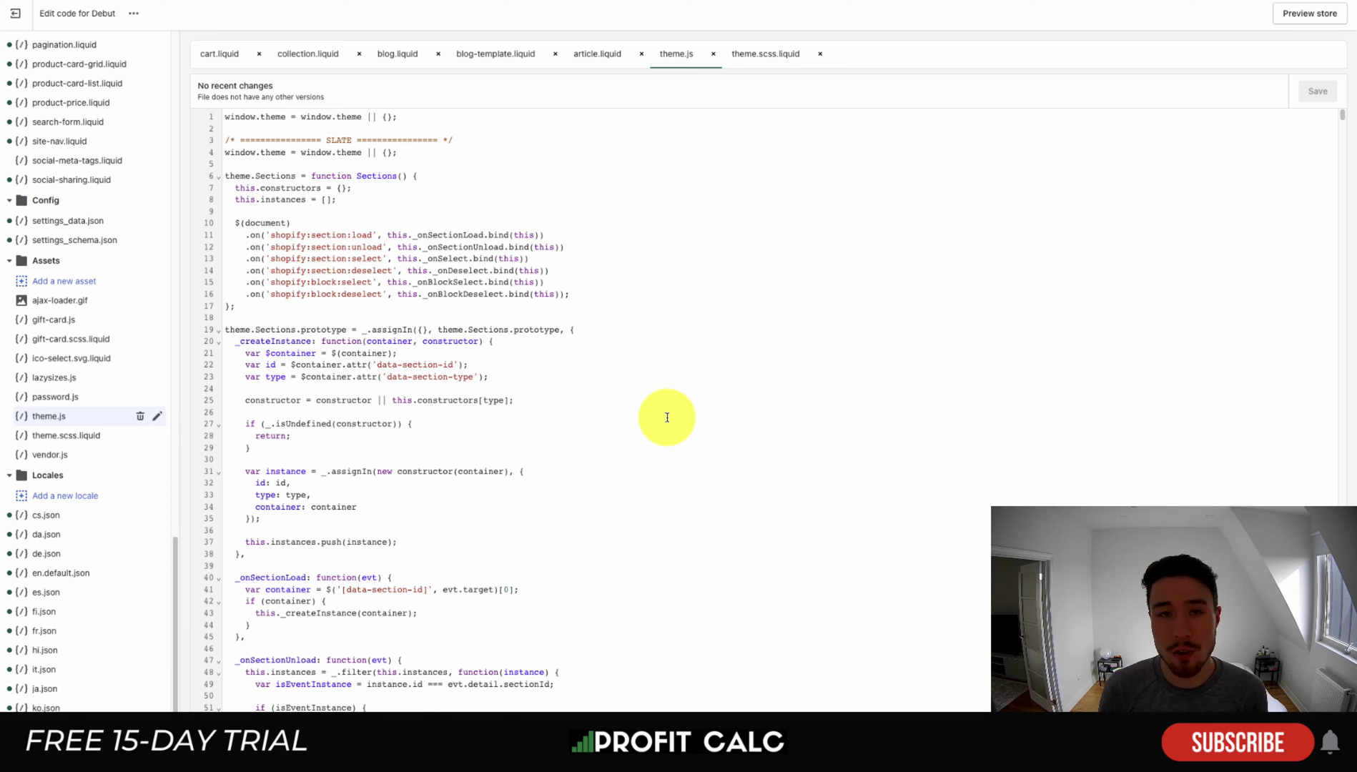
pyautogui.click(721, 394)
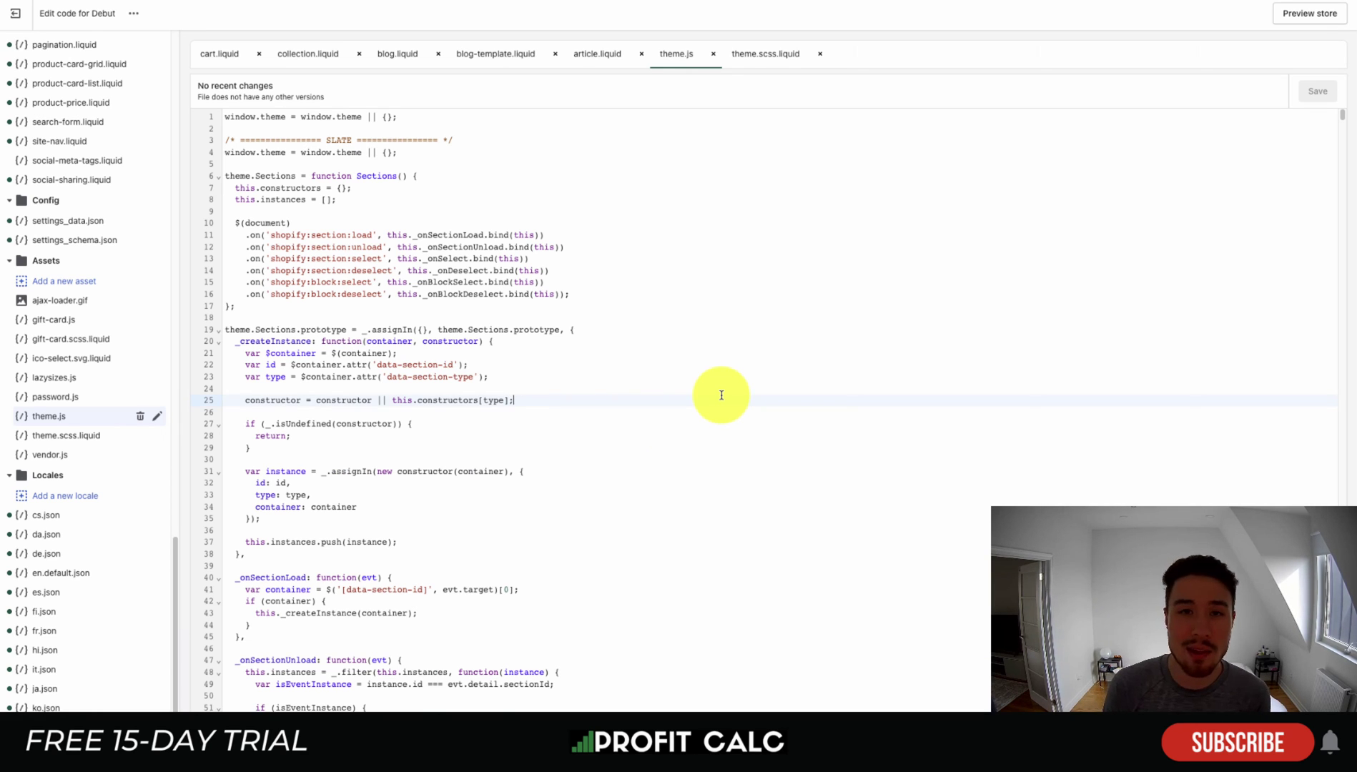